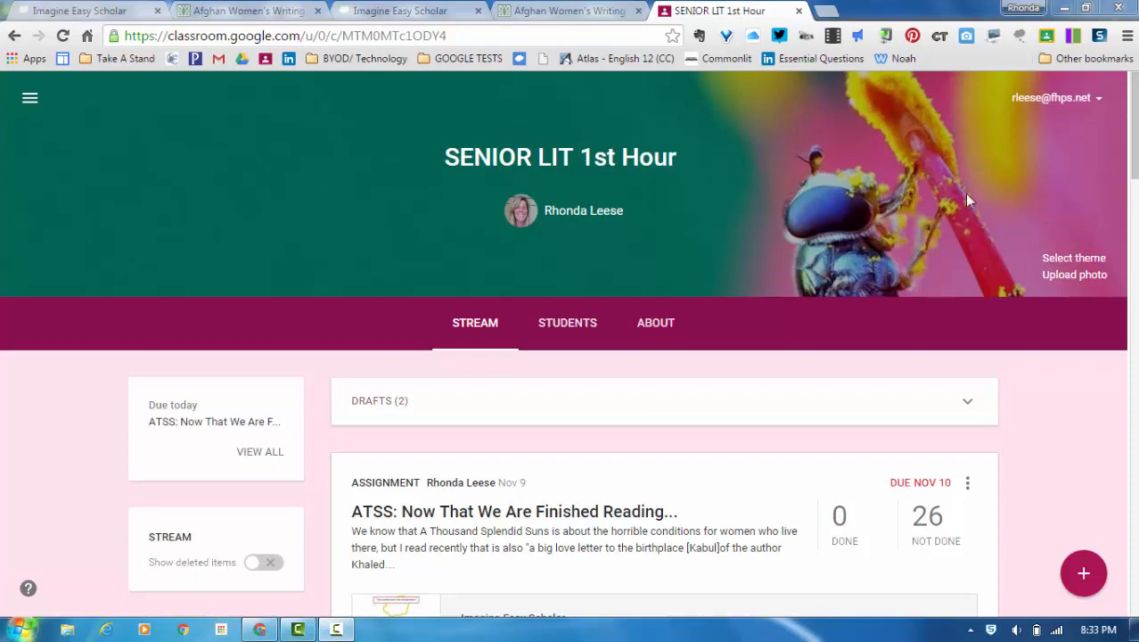
- Review the ATSS: Now That We Are Finished Reading assignment in Google Classroom and read its instructions and research links in Imagine Easy Scholar
{"action": "scroll", "coordinate": [970, 200], "scroll_direction": "down", "scroll_amount": 2}
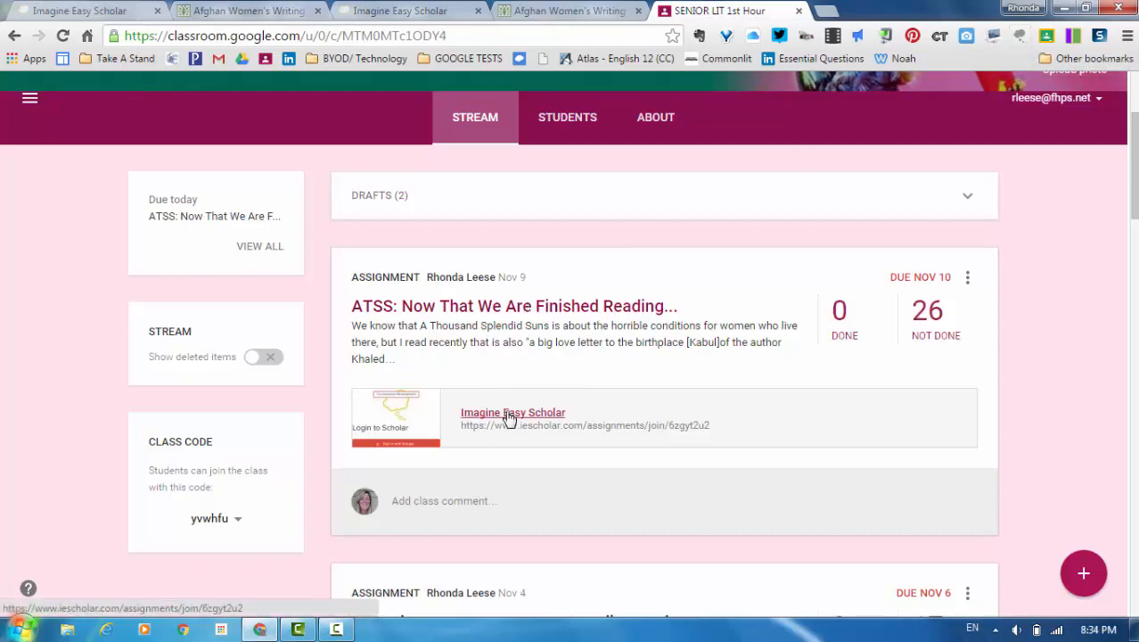
{"action": "left_click", "coordinate": [86, 9]}
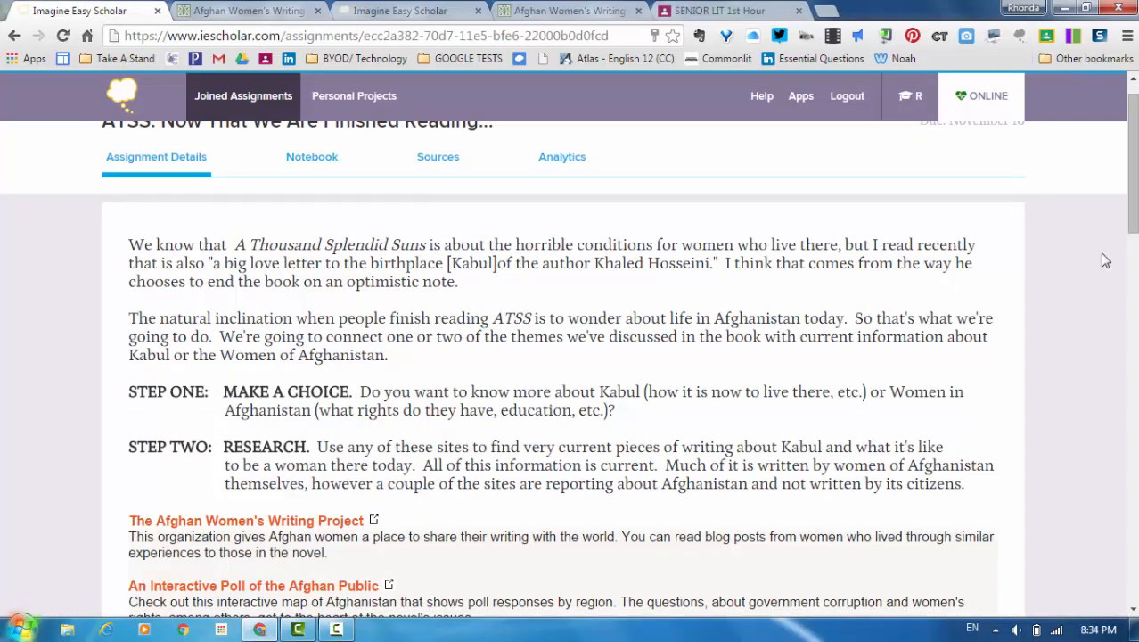
{"action": "left_click_drag", "start_coordinate": [1137, 197], "coordinate": [1133, 239]}
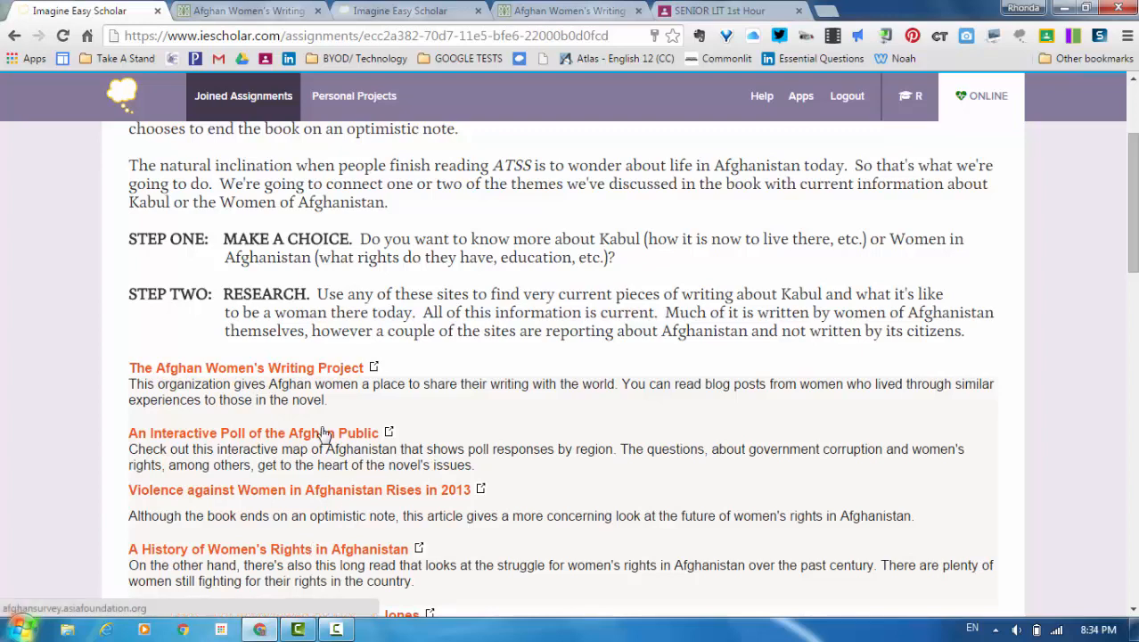
{"action": "scroll", "coordinate": [1131, 205], "scroll_direction": "down", "scroll_amount": 3}
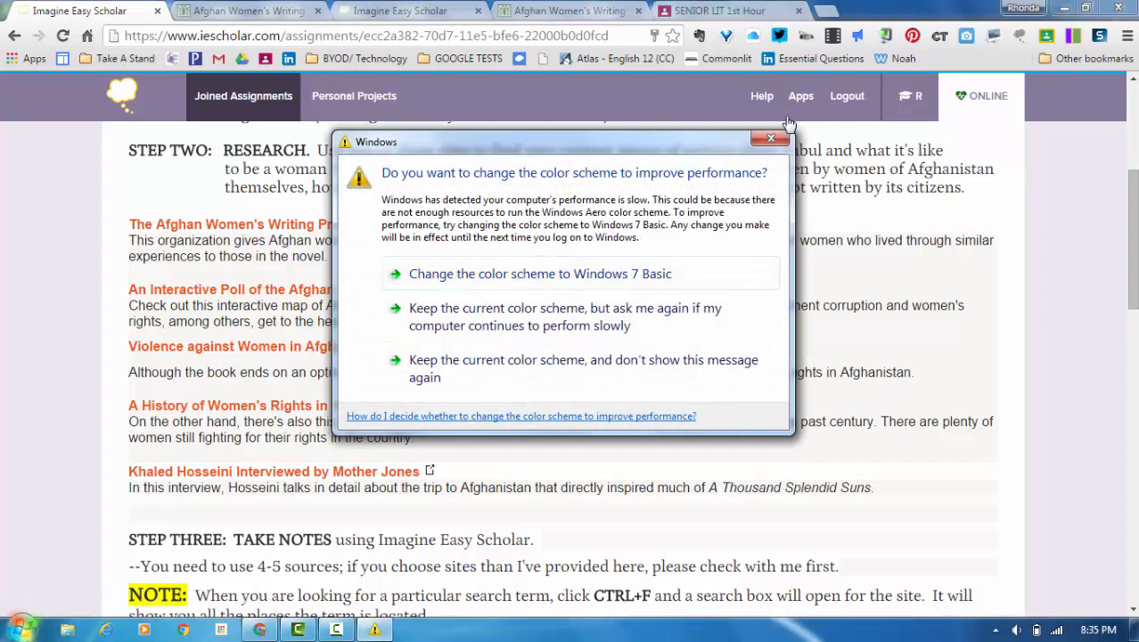
{"action": "left_click", "coordinate": [771, 139]}
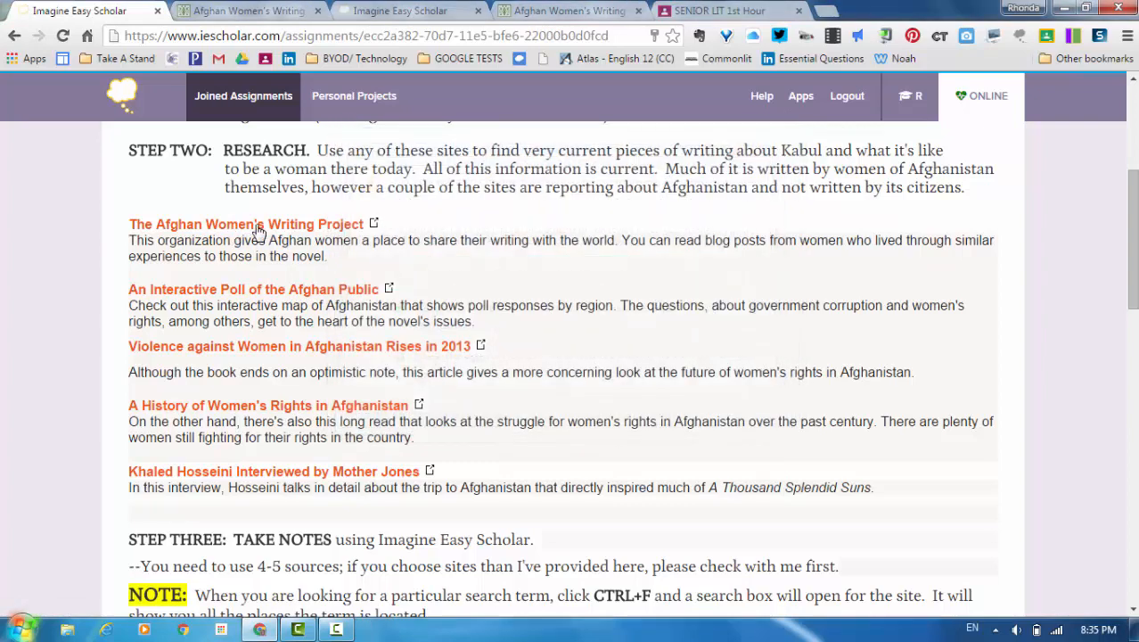
- Go to the Afghan Women's Writing Project home page and open its Latest Essays category
{"action": "left_click", "coordinate": [233, 12]}
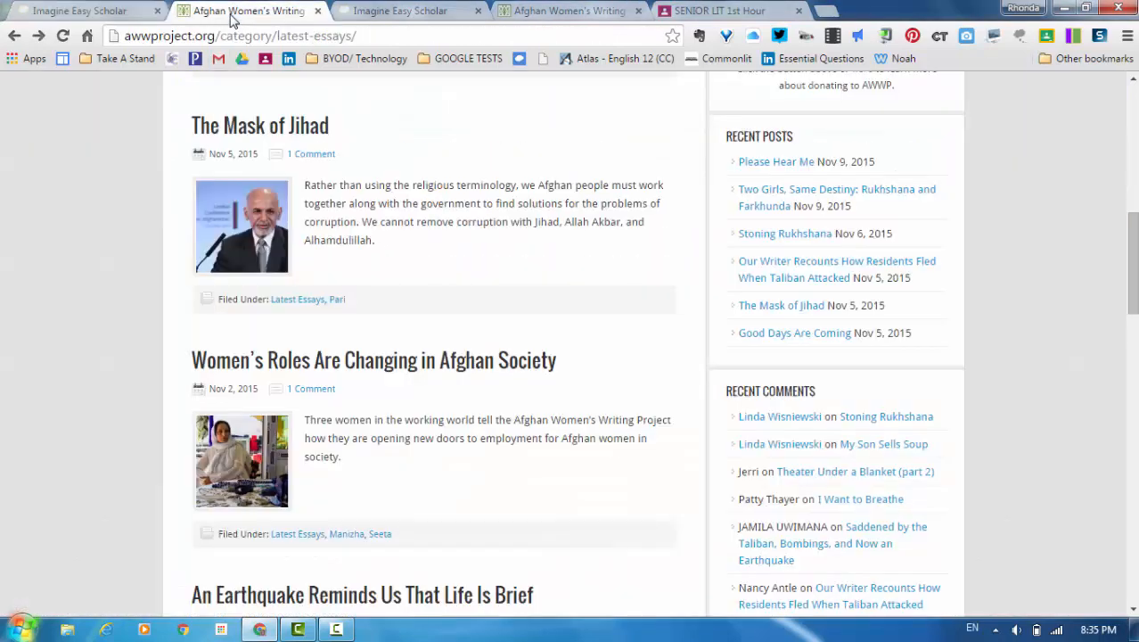
{"action": "scroll", "coordinate": [1088, 245], "scroll_direction": "up", "scroll_amount": 8}
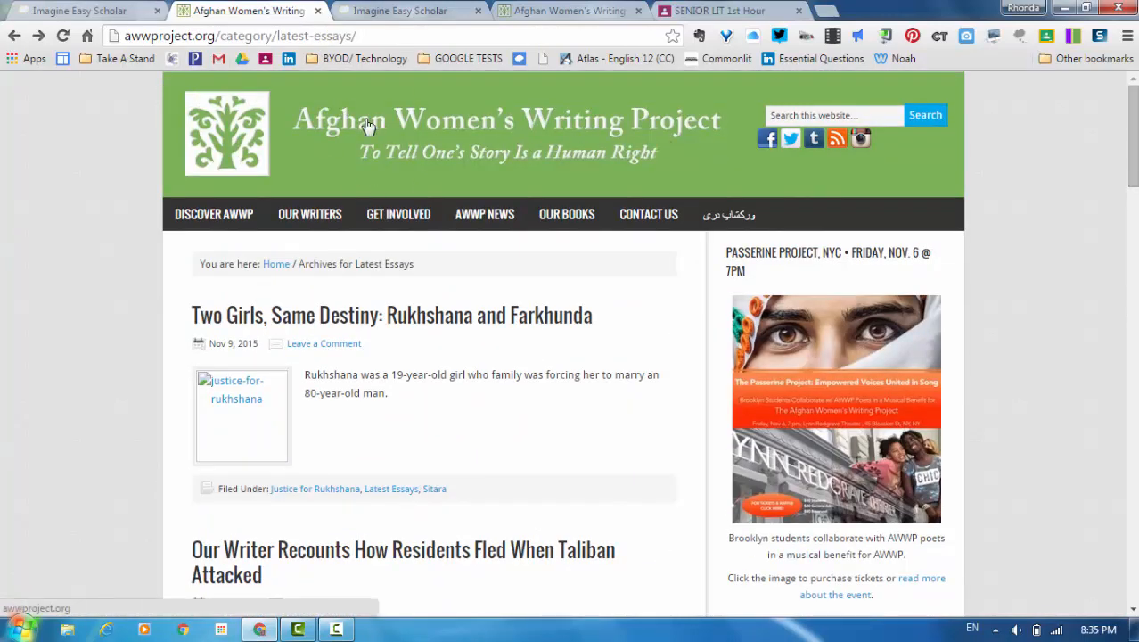
{"action": "left_click", "coordinate": [14, 37]}
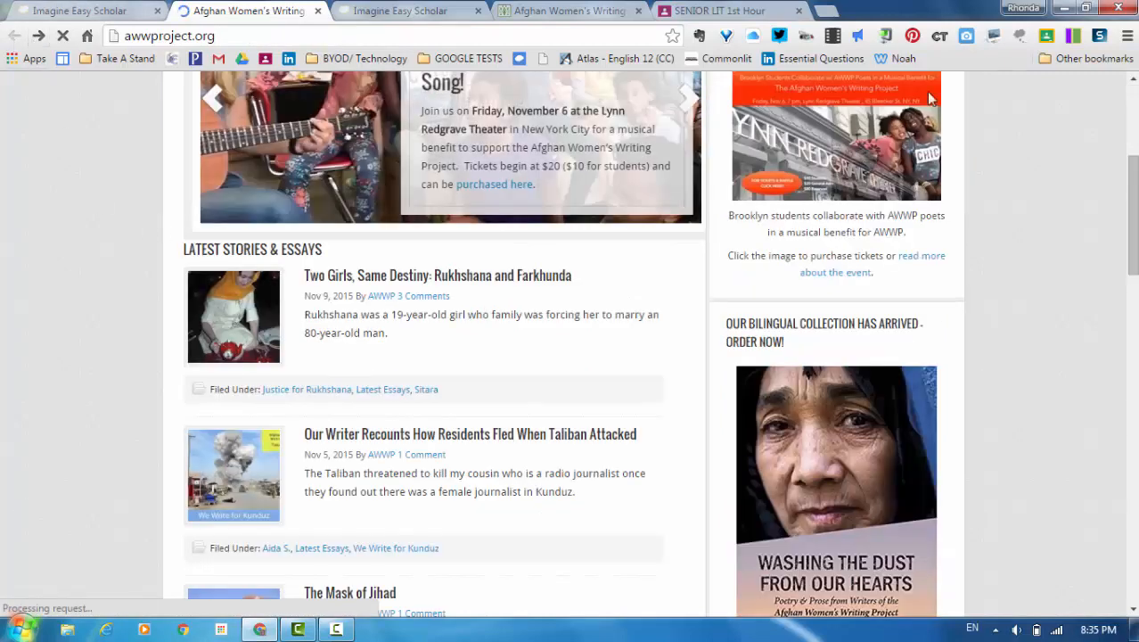
{"action": "left_click", "coordinate": [1132, 96]}
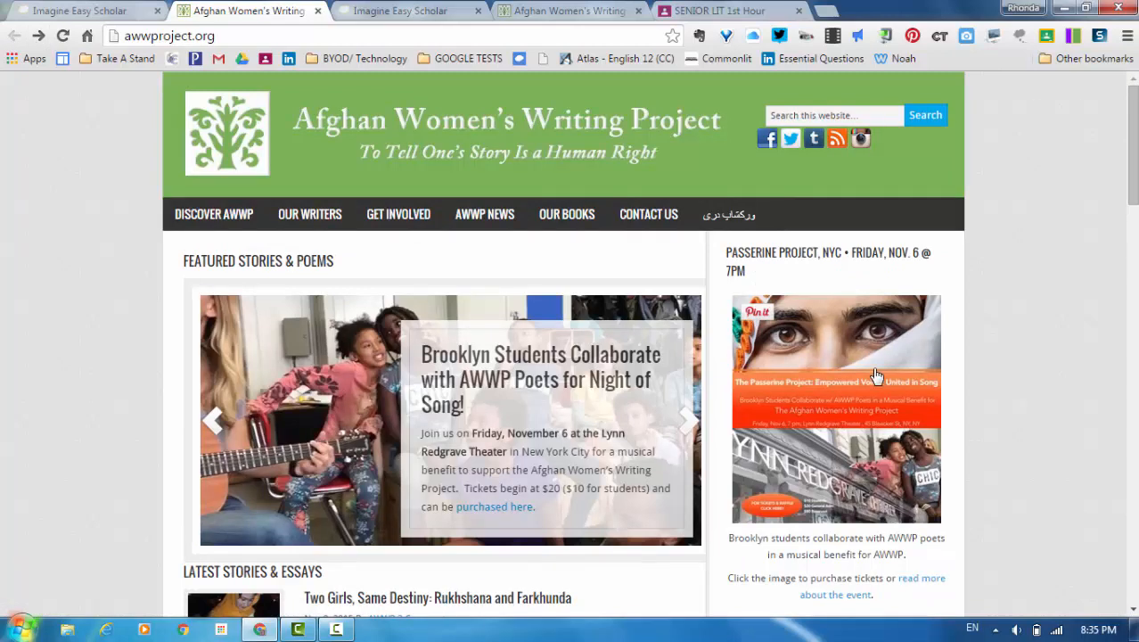
{"action": "scroll", "coordinate": [1132, 143], "scroll_direction": "down", "scroll_amount": 4}
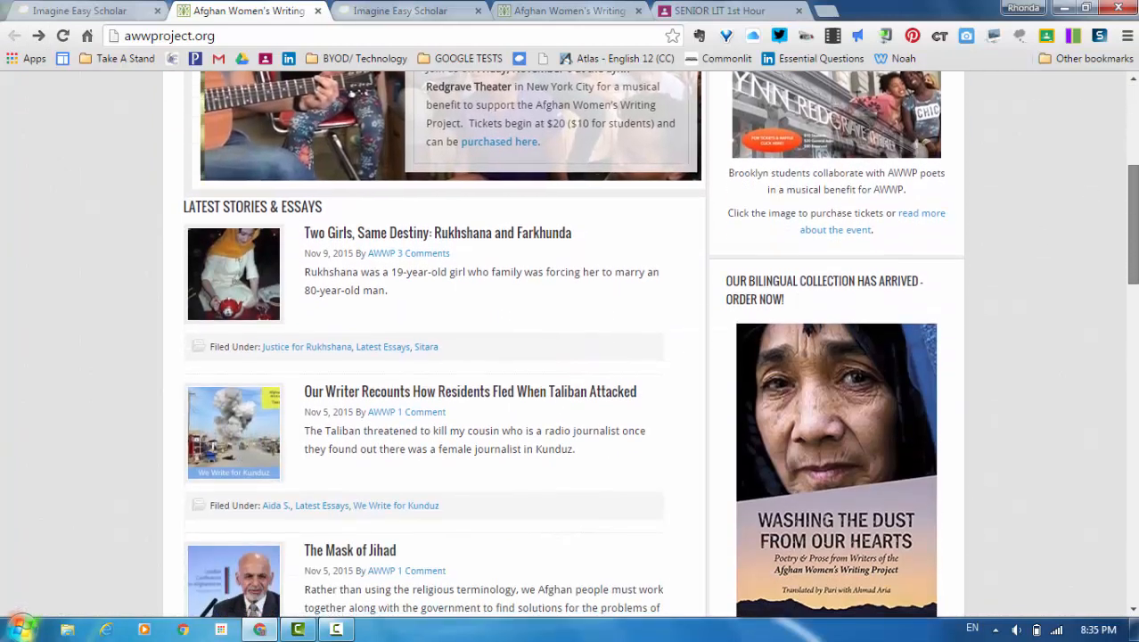
{"action": "left_click", "coordinate": [382, 350]}
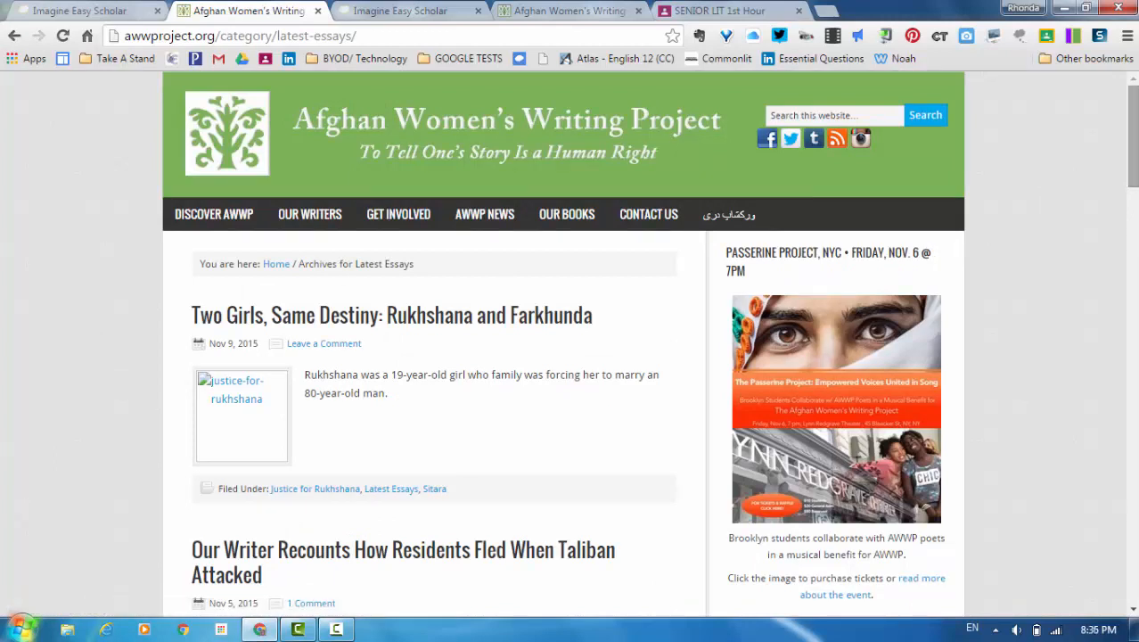
- Search the text of the Latest Essays page for "taliban" and close the search
{"action": "key", "text": "ctrl+f"}
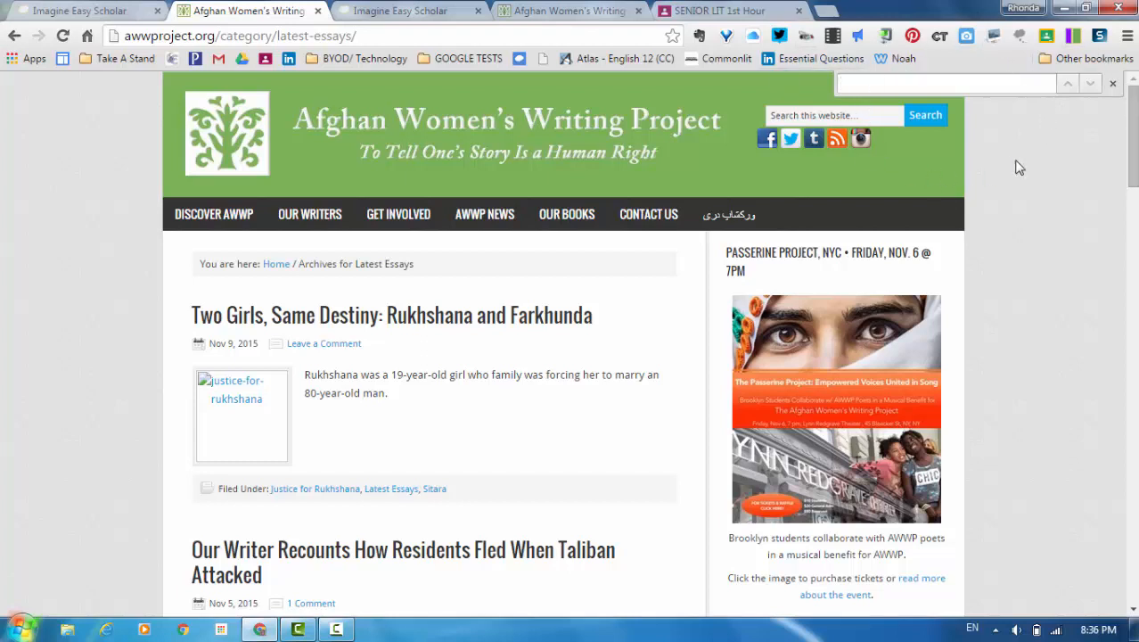
{"action": "left_click", "coordinate": [885, 112]}
{"action": "type", "text": "tal"}
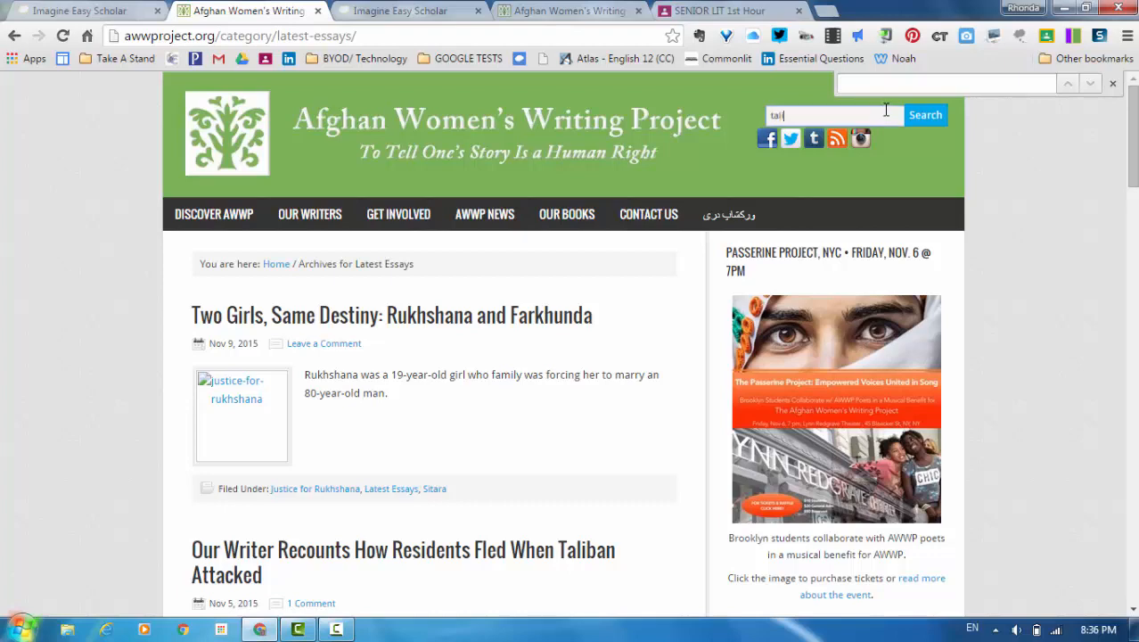
{"action": "key", "text": "BackSpace"}
{"action": "key", "text": "BackSpace"}
{"action": "key", "text": "BackSpace"}
{"action": "left_click", "coordinate": [885, 81]}
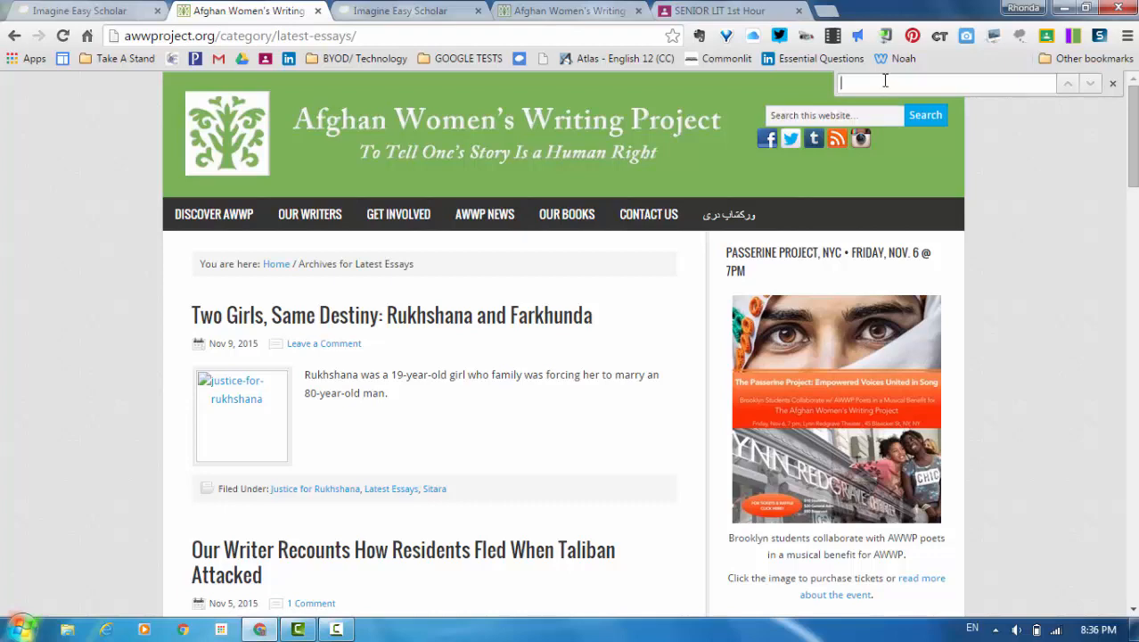
{"action": "type", "text": "taliban"}
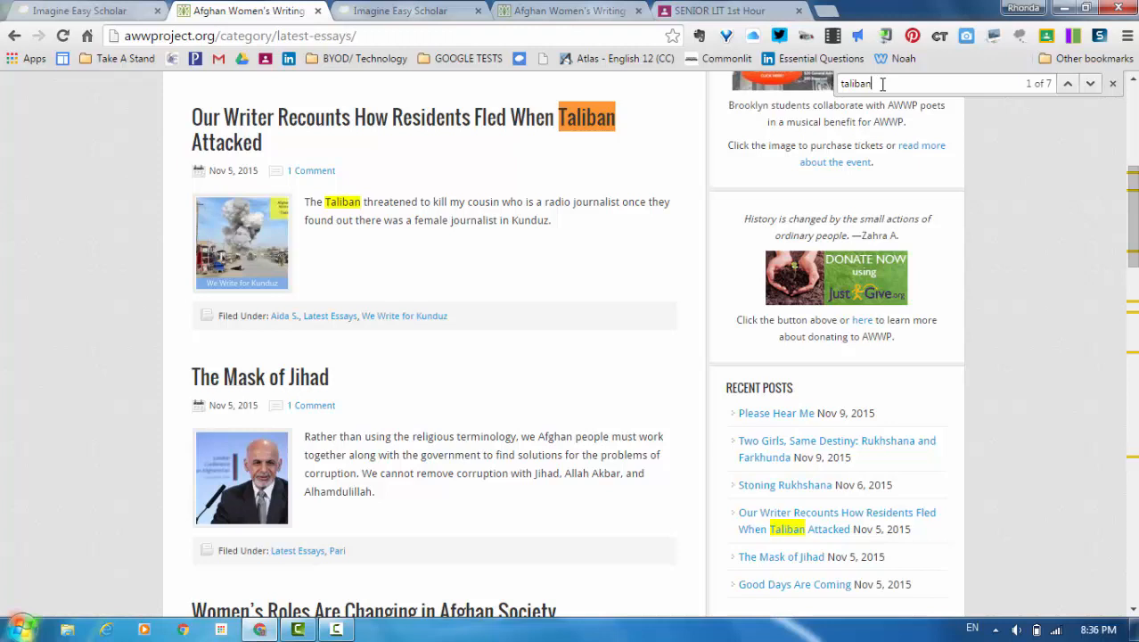
{"action": "left_click", "coordinate": [1113, 84]}
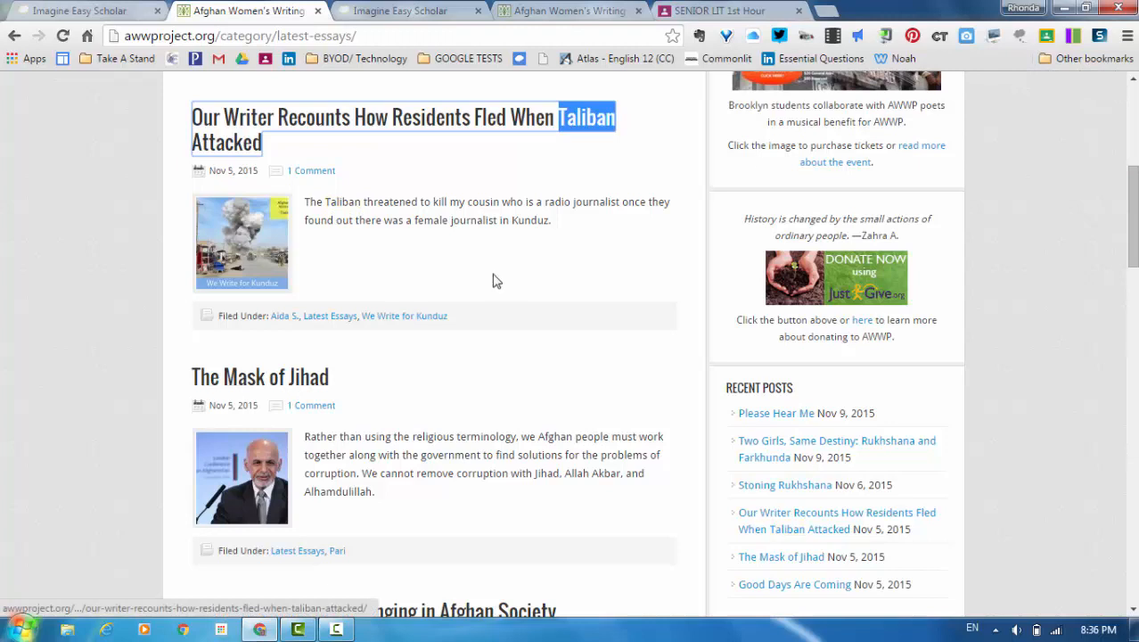
- Open the essay The Mask of Jihad and save it as a source with the Scholar note-taking extension
{"action": "left_click", "coordinate": [293, 388]}
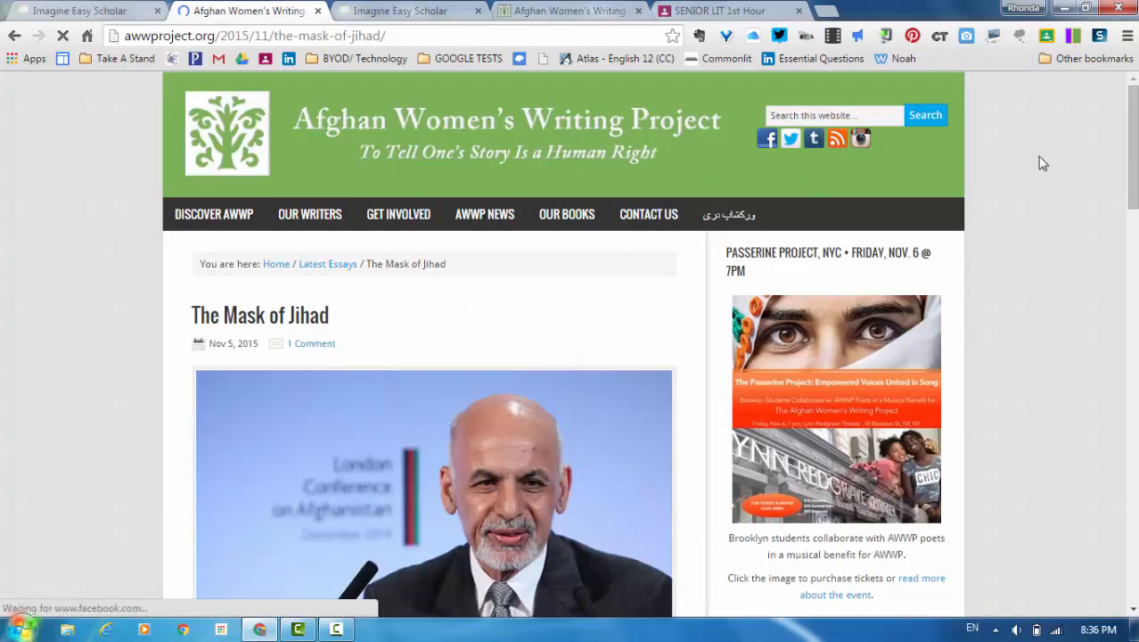
{"action": "left_click_drag", "start_coordinate": [1135, 125], "coordinate": [1135, 241]}
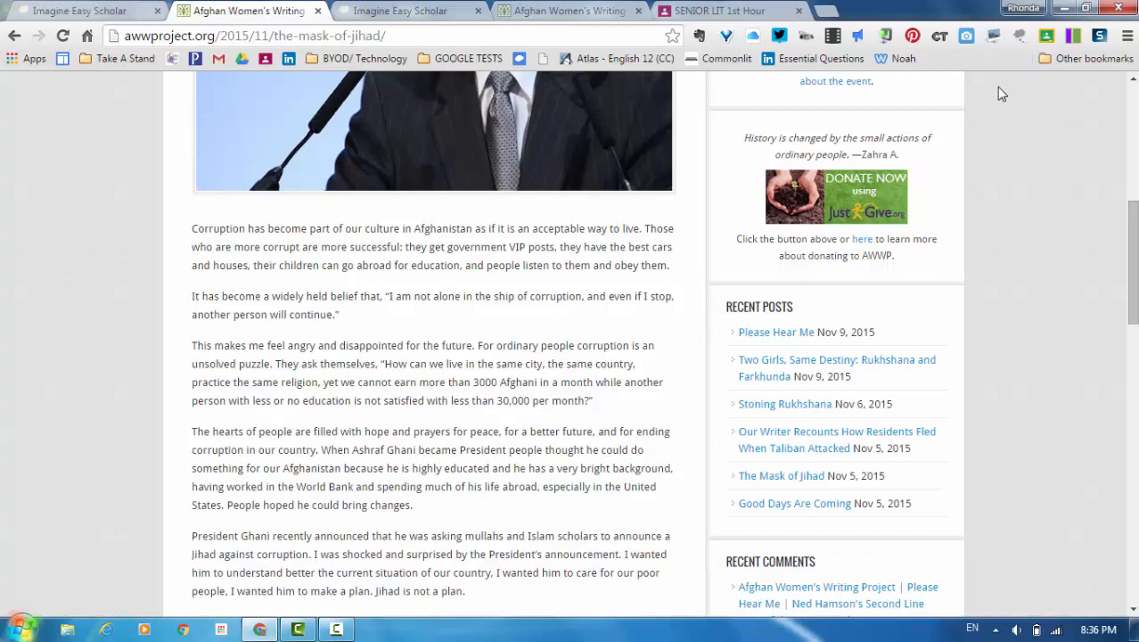
{"action": "left_click", "coordinate": [1019, 35]}
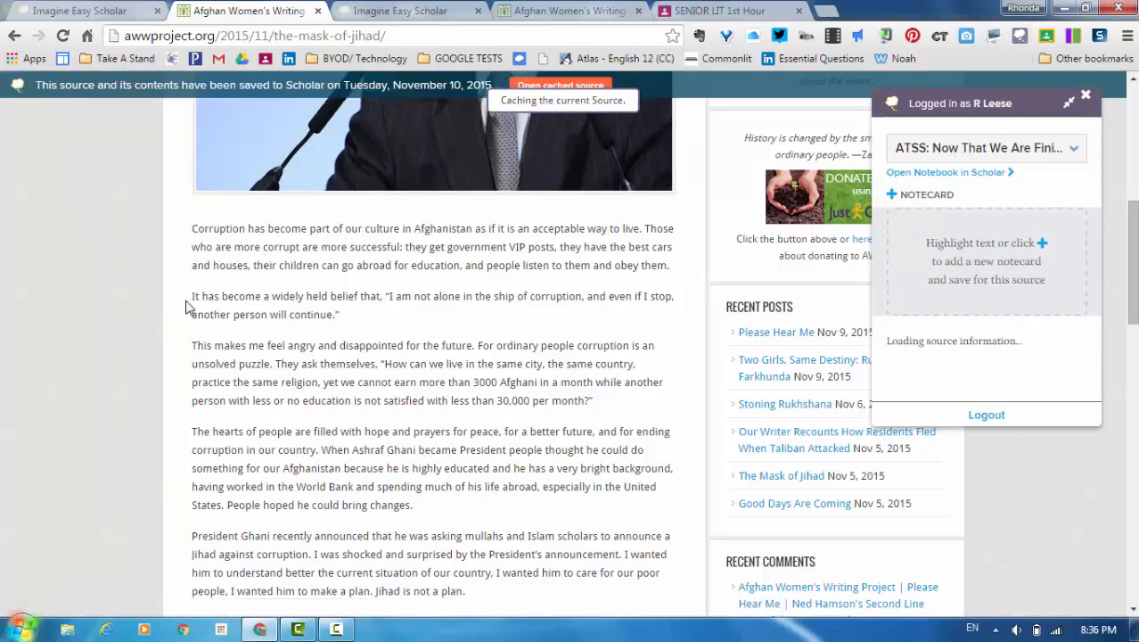
- Highlight the essay sentence beginning "It has become a widely held belief" as a notecard and color it red-orange
{"action": "left_click_drag", "start_coordinate": [191, 297], "coordinate": [350, 334]}
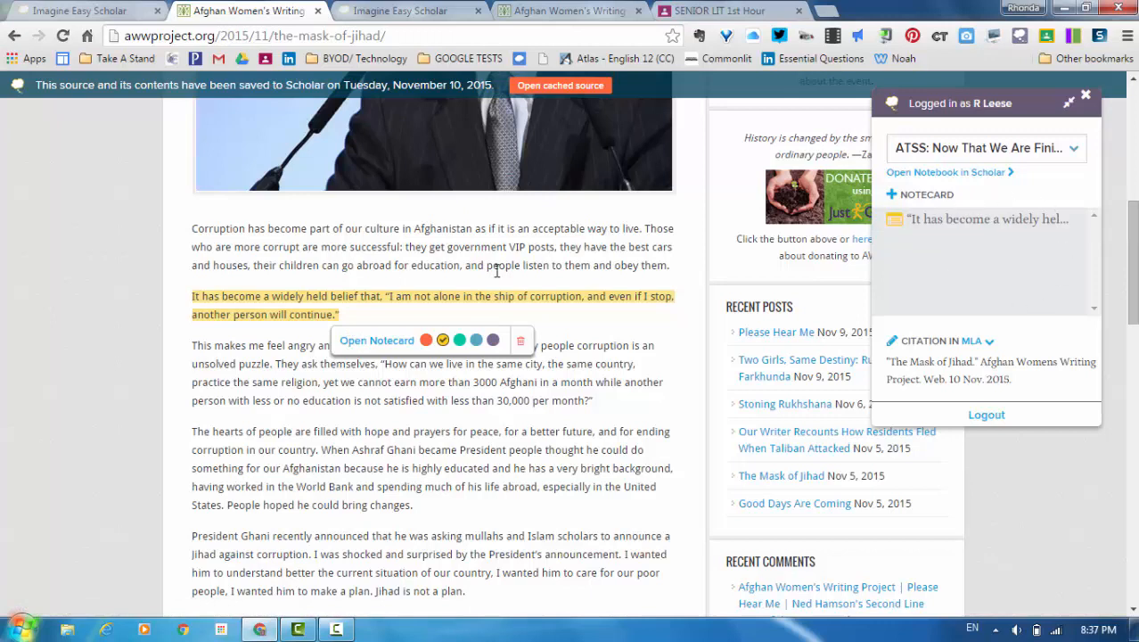
{"action": "left_click", "coordinate": [426, 340]}
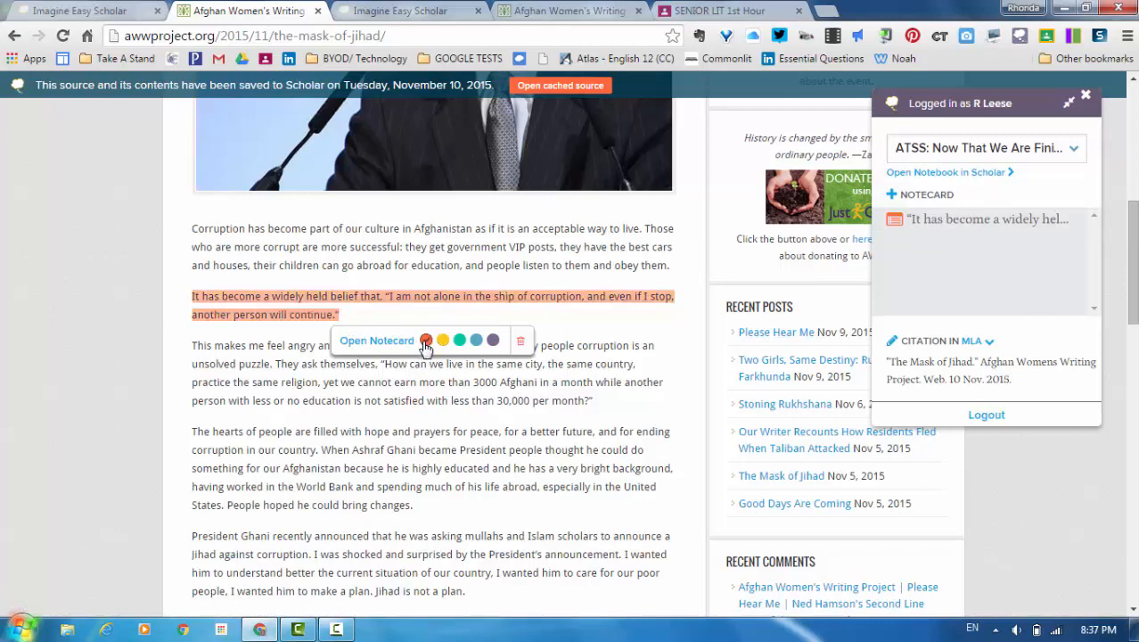
{"action": "left_click", "coordinate": [443, 340]}
{"action": "left_click", "coordinate": [459, 340]}
{"action": "left_click", "coordinate": [426, 340]}
- Open the assignment's notebook in Scholar and expand the ungrouped notecard for editing
{"action": "left_click", "coordinate": [942, 173]}
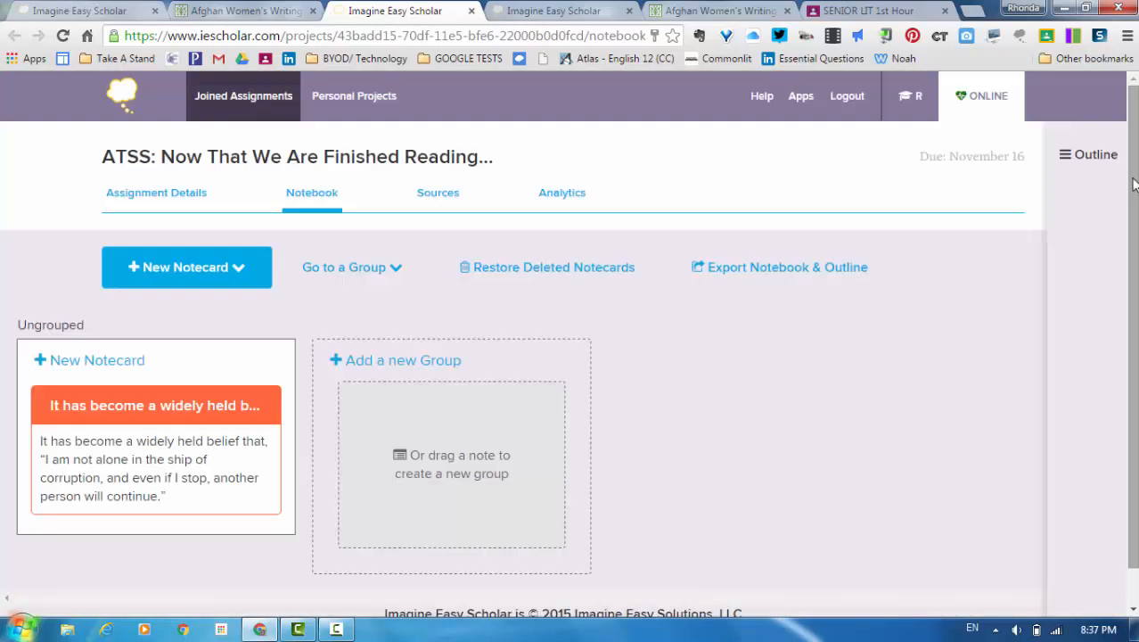
{"action": "scroll", "coordinate": [1134, 183], "scroll_direction": "down", "scroll_amount": 1}
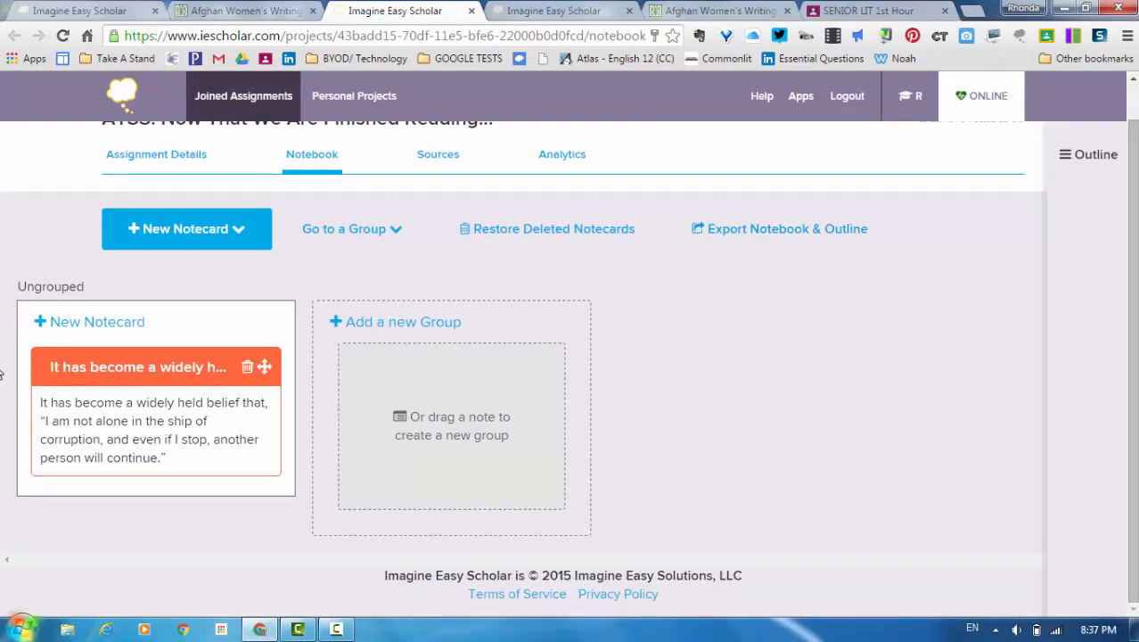
{"action": "left_click", "coordinate": [96, 369]}
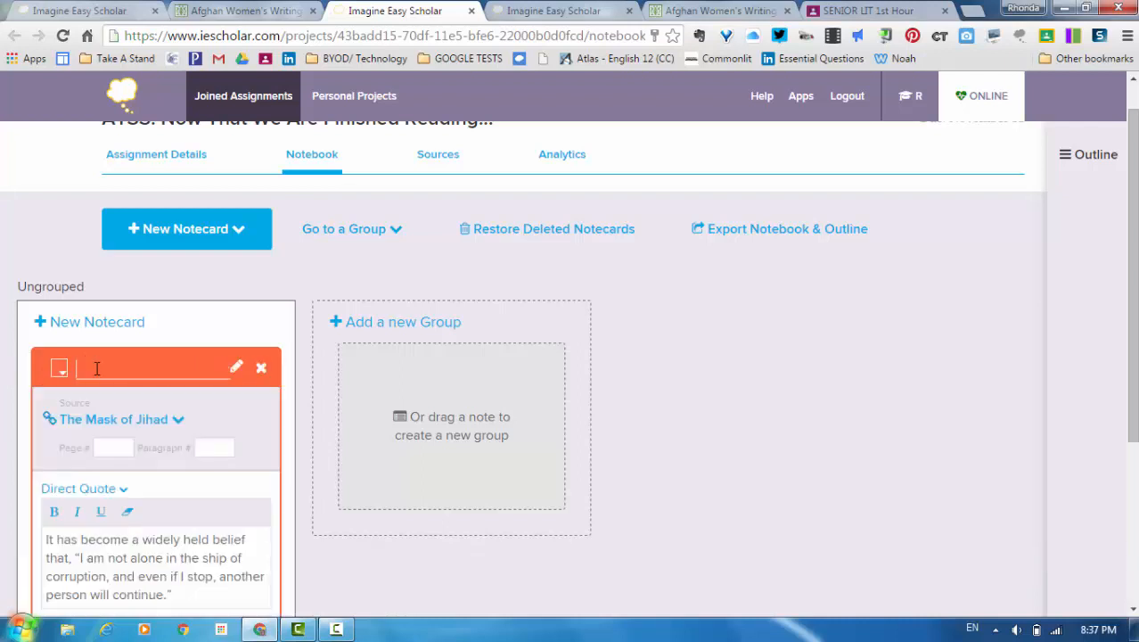
{"action": "left_click_drag", "start_coordinate": [1135, 227], "coordinate": [1135, 356]}
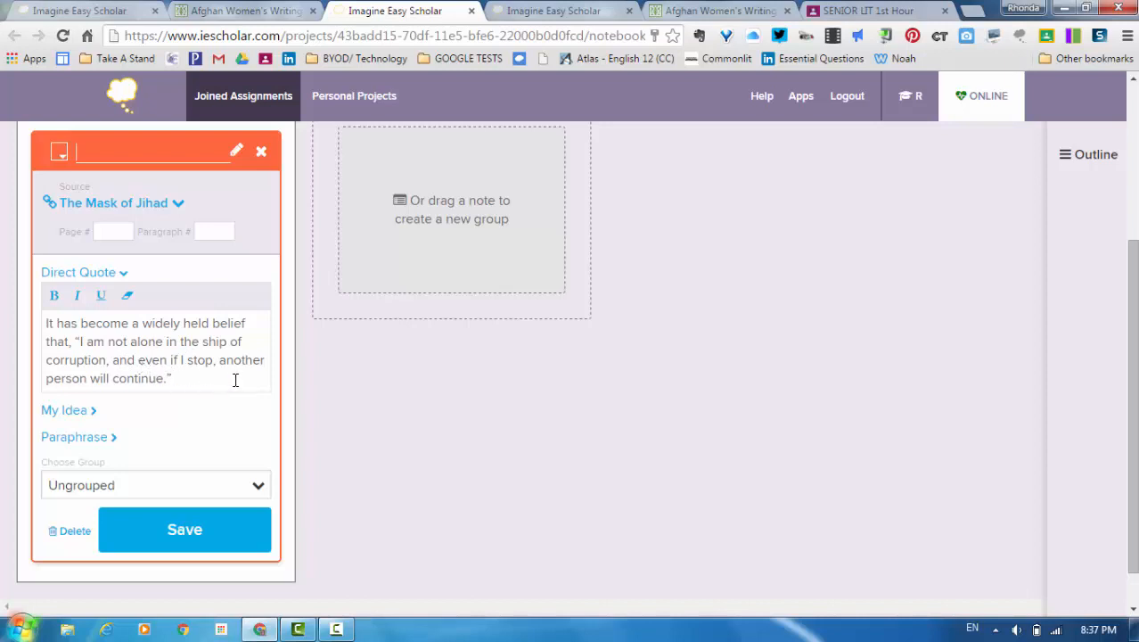
- Add the My Idea note "This quote is saying that it's ok to be corrupt because others are." to the notecard
{"action": "left_click", "coordinate": [63, 412]}
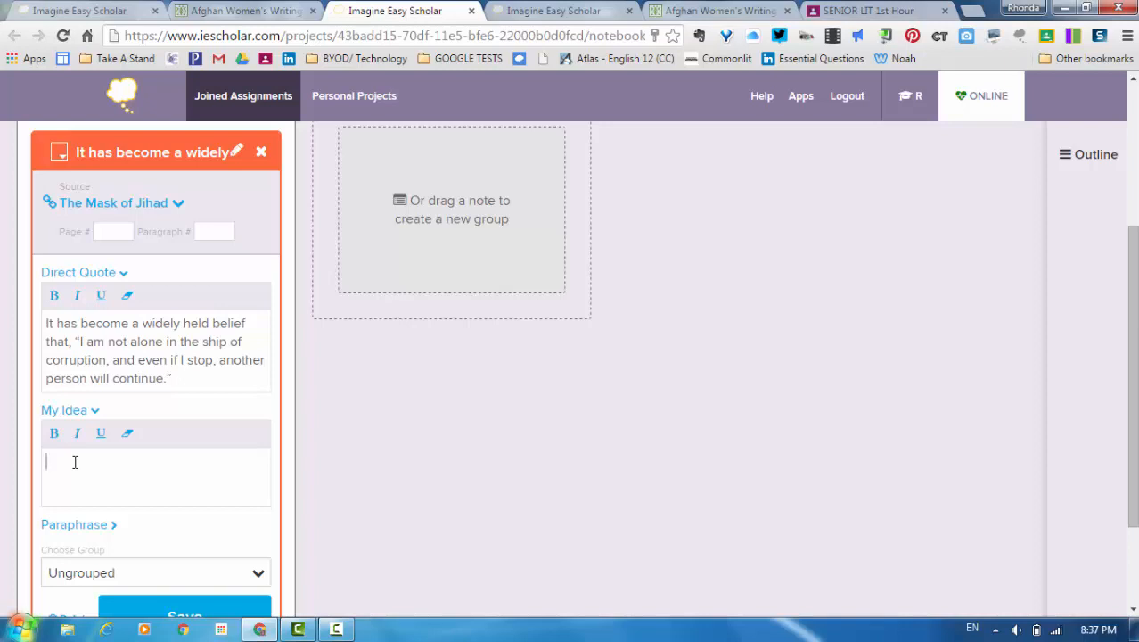
{"action": "type", "text": "This quote is saying that i"}
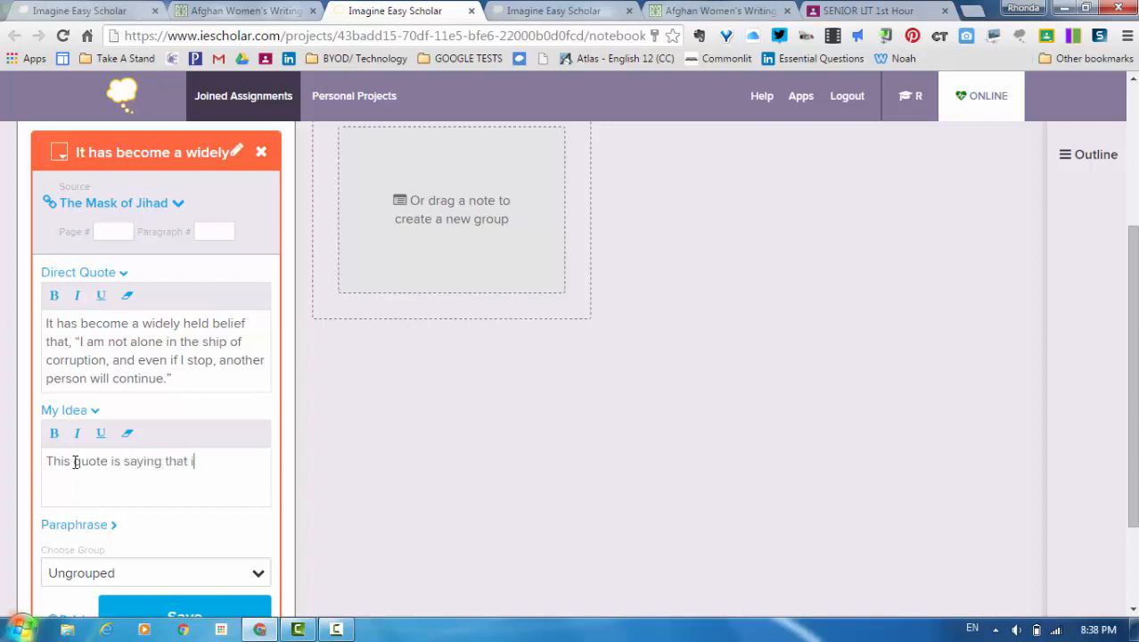
{"action": "type", "text": "t's ok to be corrupt"}
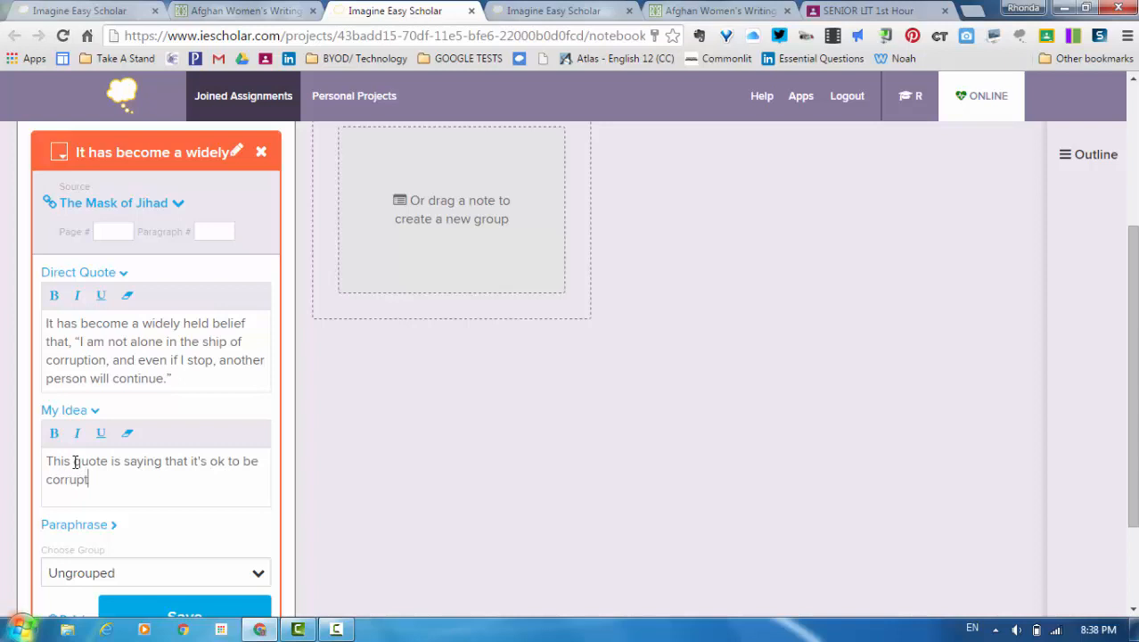
{"action": "type", "text": " because others are."}
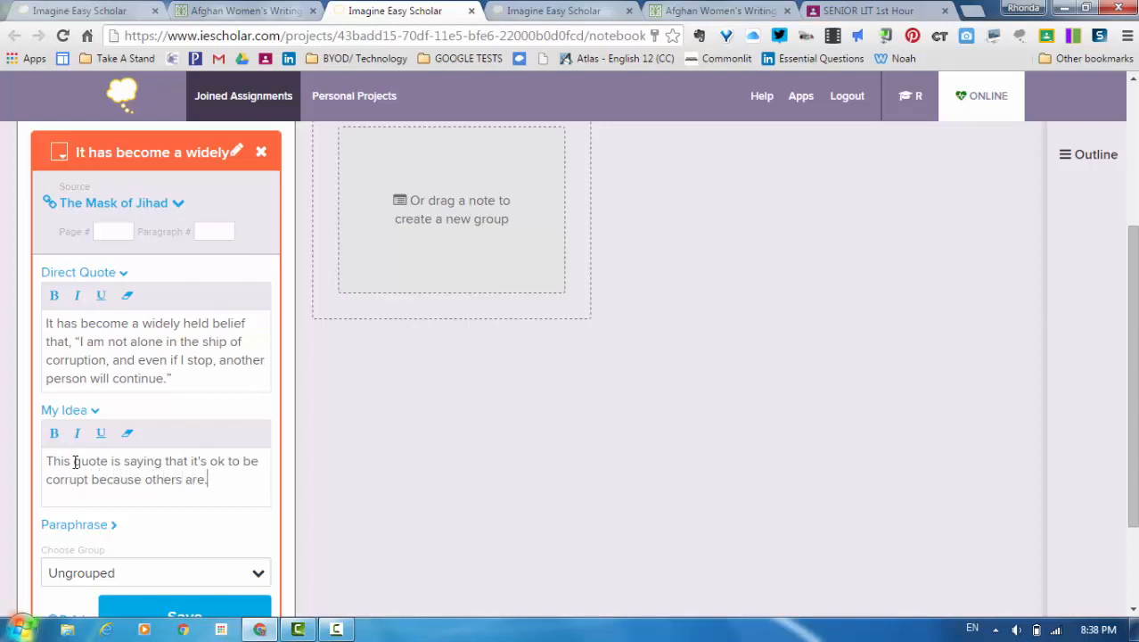
{"action": "left_click_drag", "start_coordinate": [66, 475], "coordinate": [52, 474]}
- Add the paraphrase "There is a belief in Afghanistan that corruption is ok because it is so widespread." to the notecard
{"action": "left_click", "coordinate": [69, 532]}
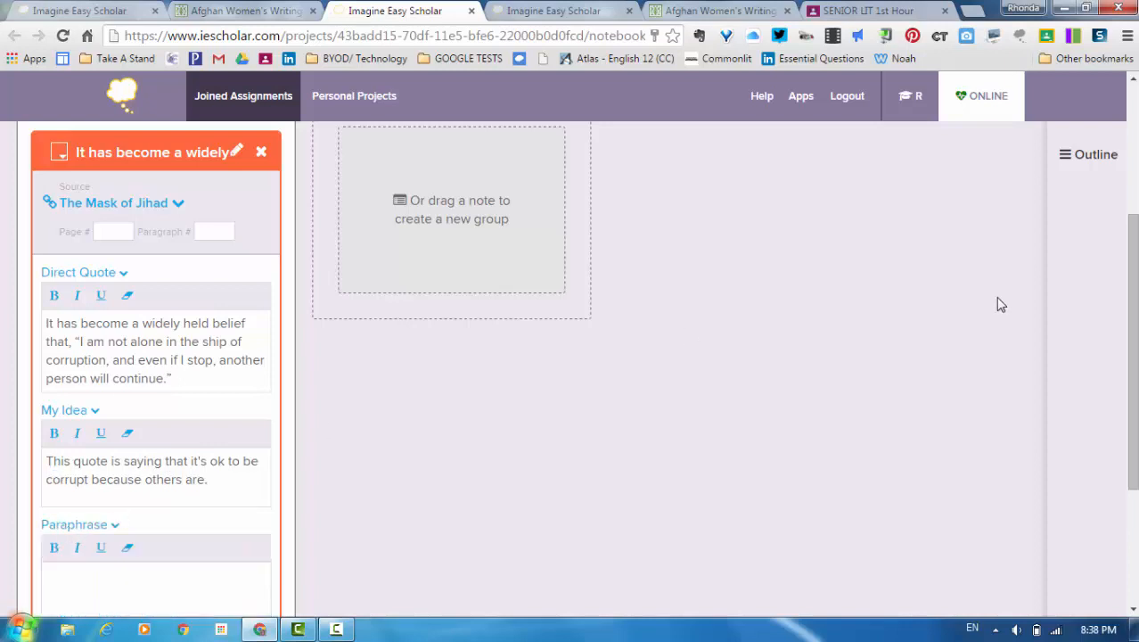
{"action": "left_click_drag", "start_coordinate": [1126, 243], "coordinate": [1125, 314]}
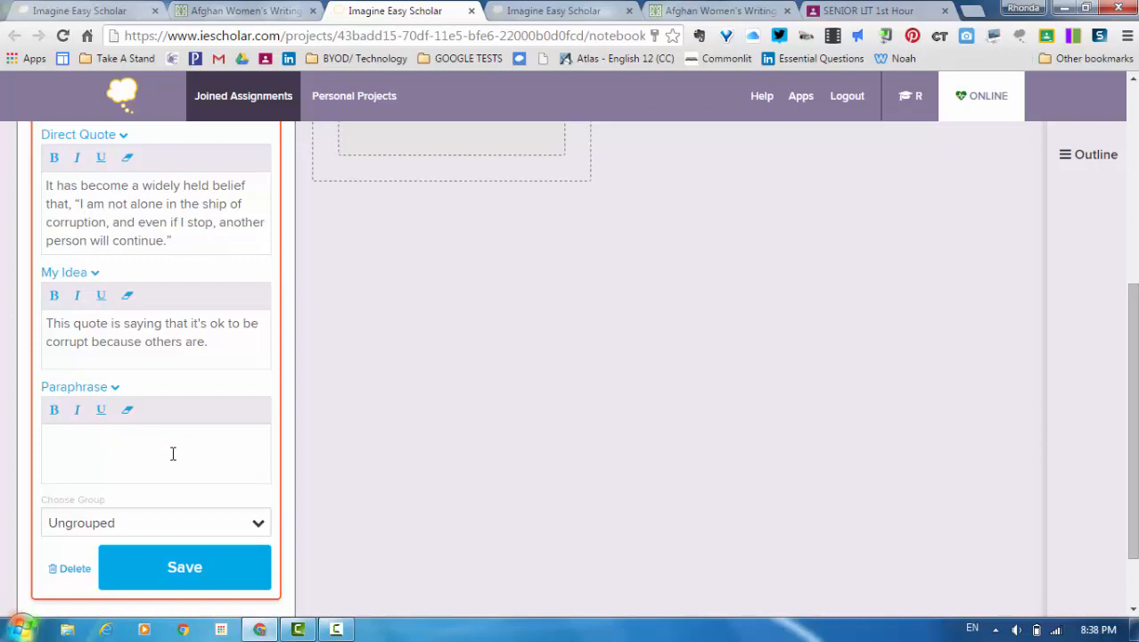
{"action": "type", "text": "There is a belief i"}
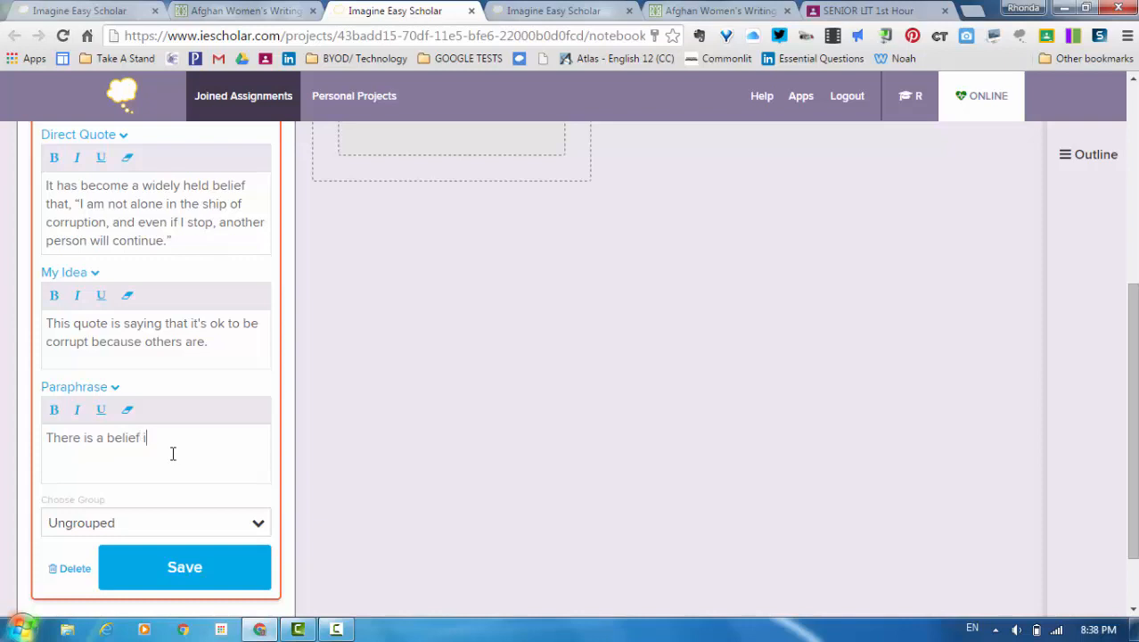
{"action": "type", "text": "n Afghanistan that currup"}
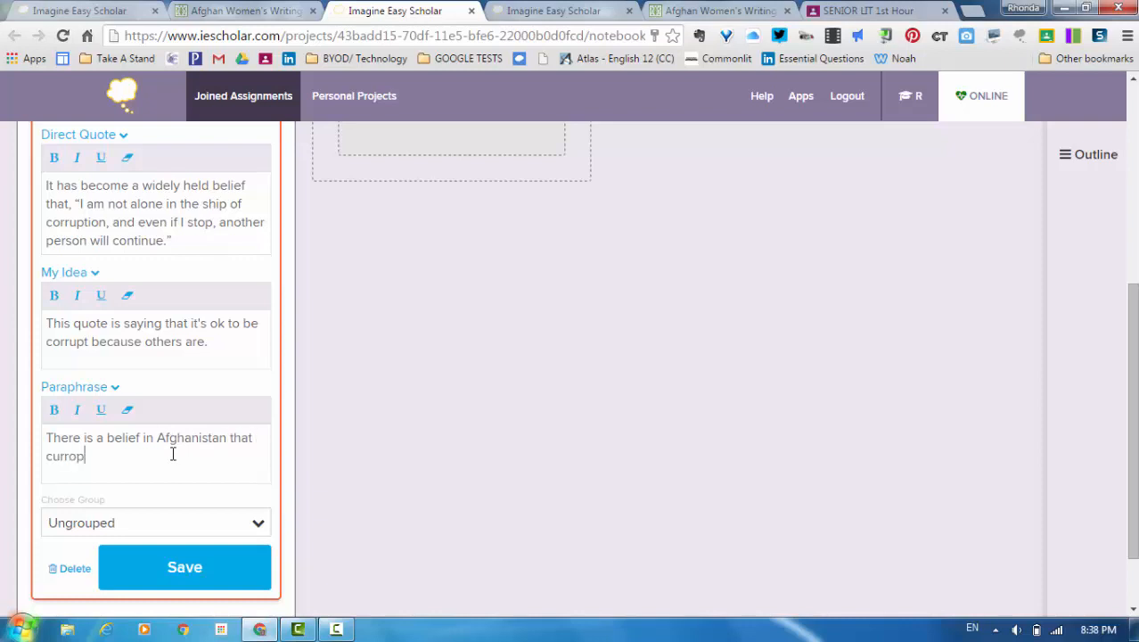
{"action": "key", "text": "BackSpace"}
{"action": "key", "text": "BackSpace"}
{"action": "key", "text": "BackSpace"}
{"action": "key", "text": "BackSpace"}
{"action": "type", "text": "orruption is ok because it is so "}
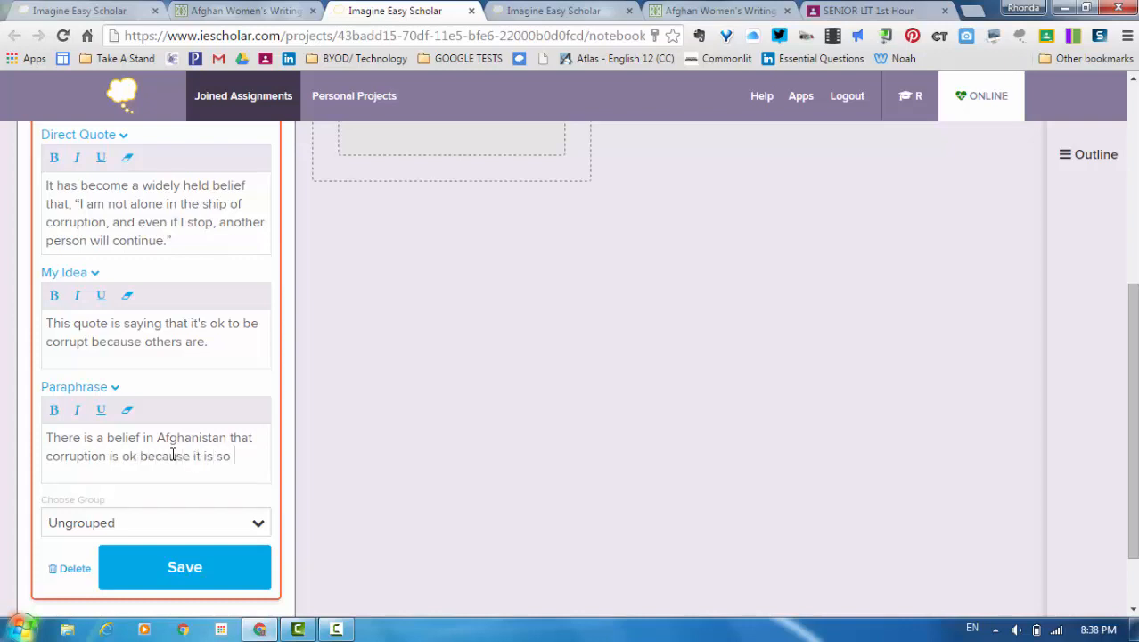
{"action": "type", "text": "wieespread."}
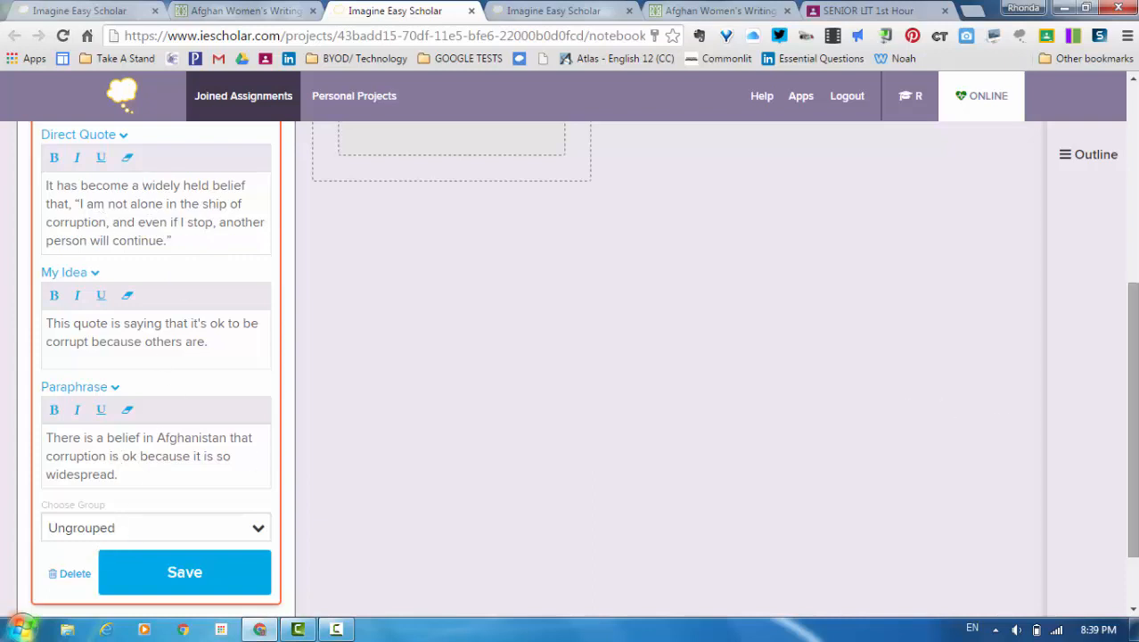
- Title the notecard "Corruption" and save it with its quote, idea and paraphrase
{"action": "left_click_drag", "start_coordinate": [1133, 392], "coordinate": [1133, 250]}
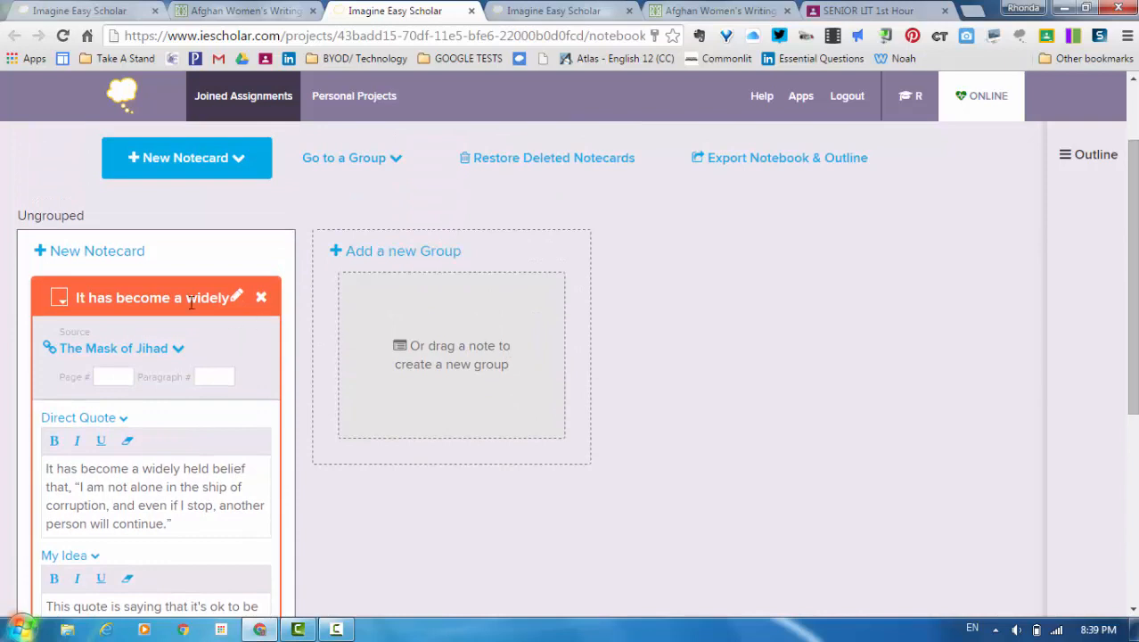
{"action": "left_click", "coordinate": [129, 299]}
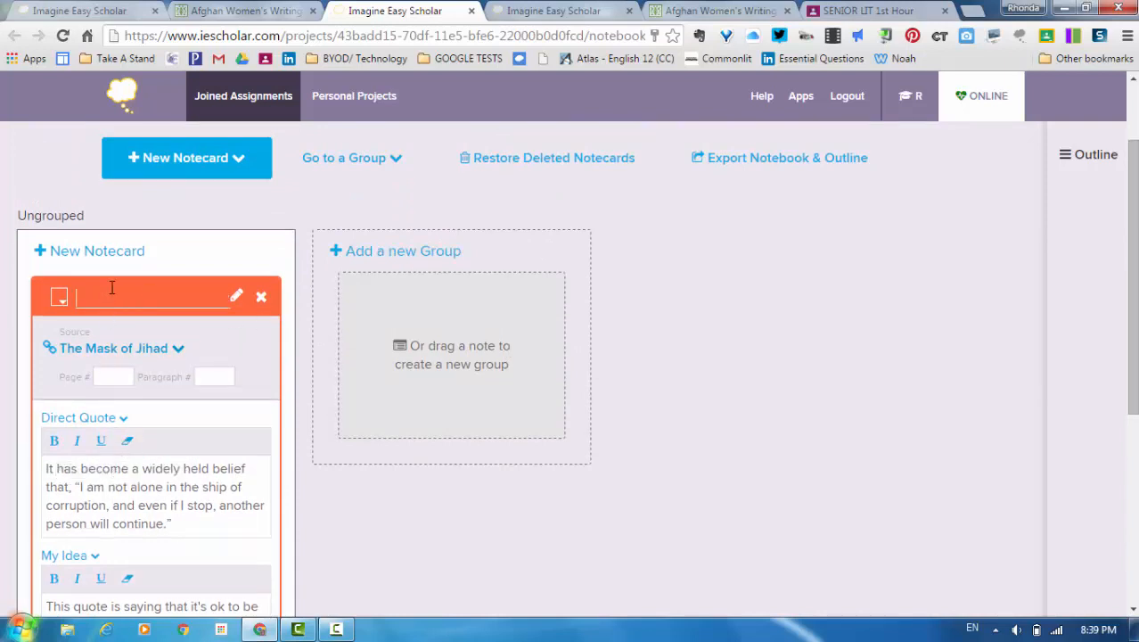
{"action": "type", "text": "C"}
{"action": "type", "text": "orruptoin"}
{"action": "key", "text": "BackSpace"}
{"action": "key", "text": "BackSpace"}
{"action": "key", "text": "BackSpace"}
{"action": "type", "text": "ion"}
{"action": "left_click_drag", "start_coordinate": [1133, 289], "coordinate": [1132, 401]}
{"action": "scroll", "coordinate": [1020, 423], "scroll_direction": "down", "scroll_amount": 1}
{"action": "left_click", "coordinate": [198, 557]}
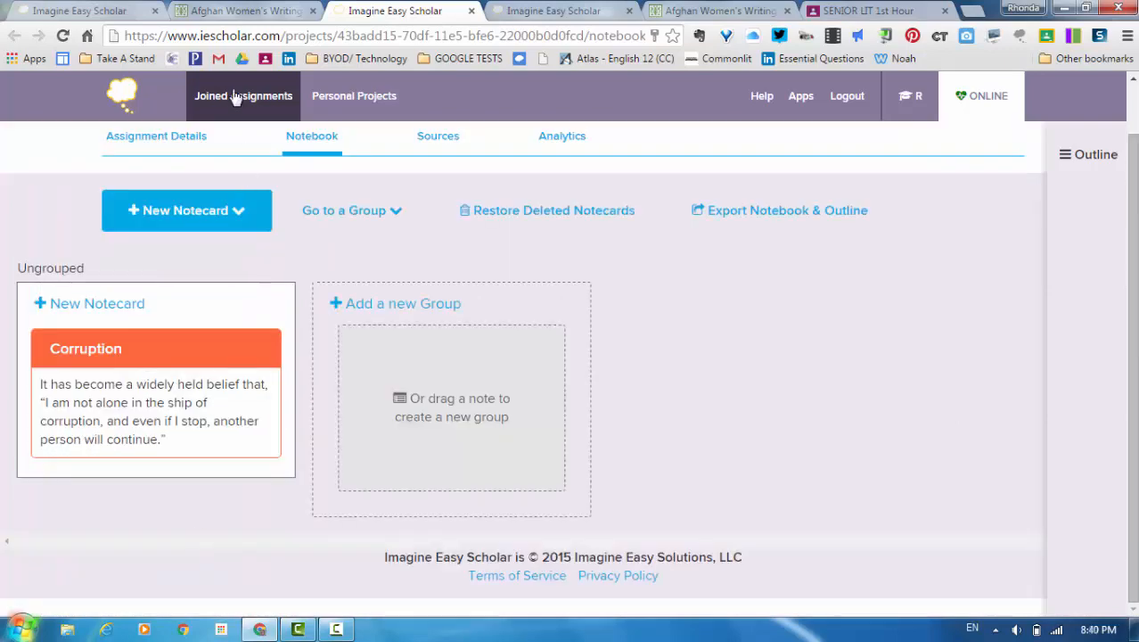
- Highlight the essay paragraph beginning "The hearts of people are filled with hope" as a new notecard and open the assignment's notebook in Scholar
{"action": "left_click", "coordinate": [246, 11]}
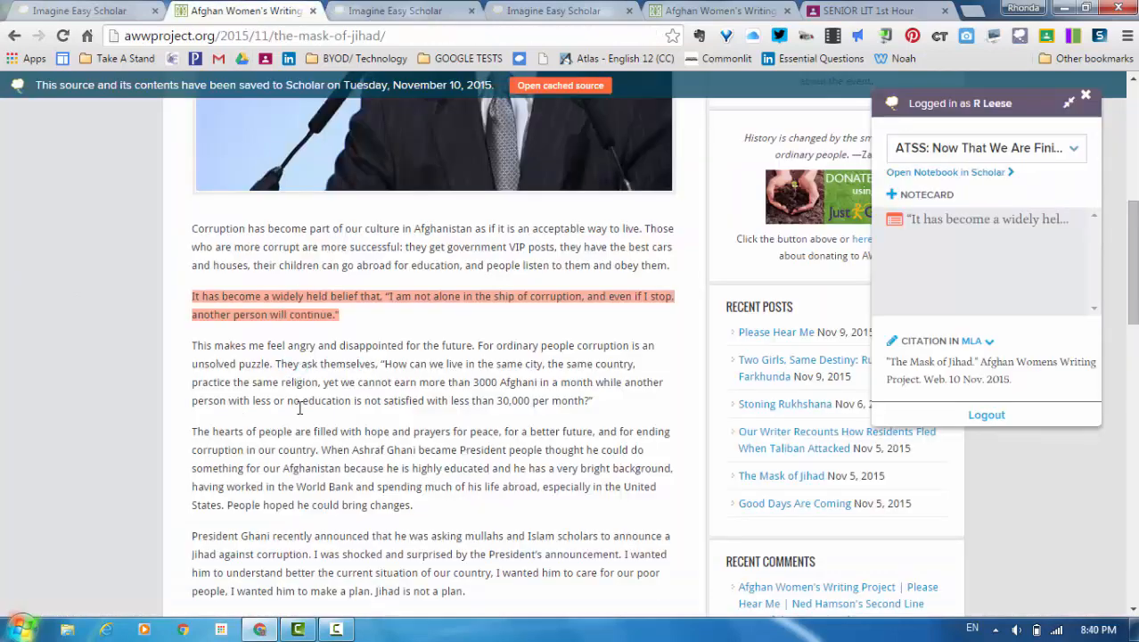
{"action": "left_click_drag", "start_coordinate": [194, 430], "coordinate": [414, 509]}
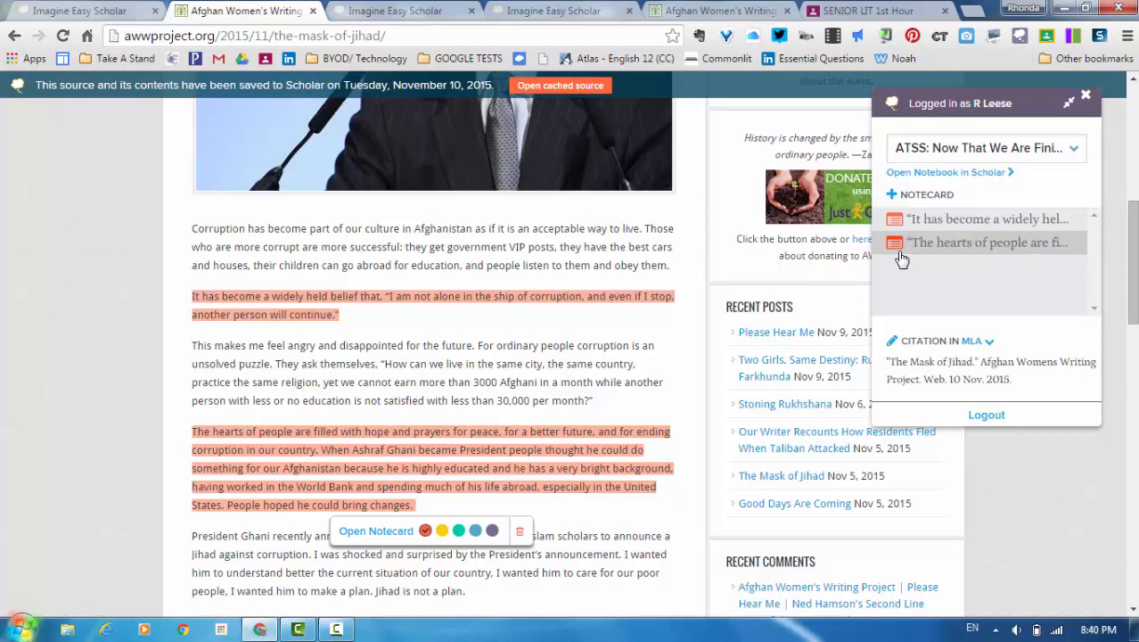
{"action": "left_click", "coordinate": [948, 172]}
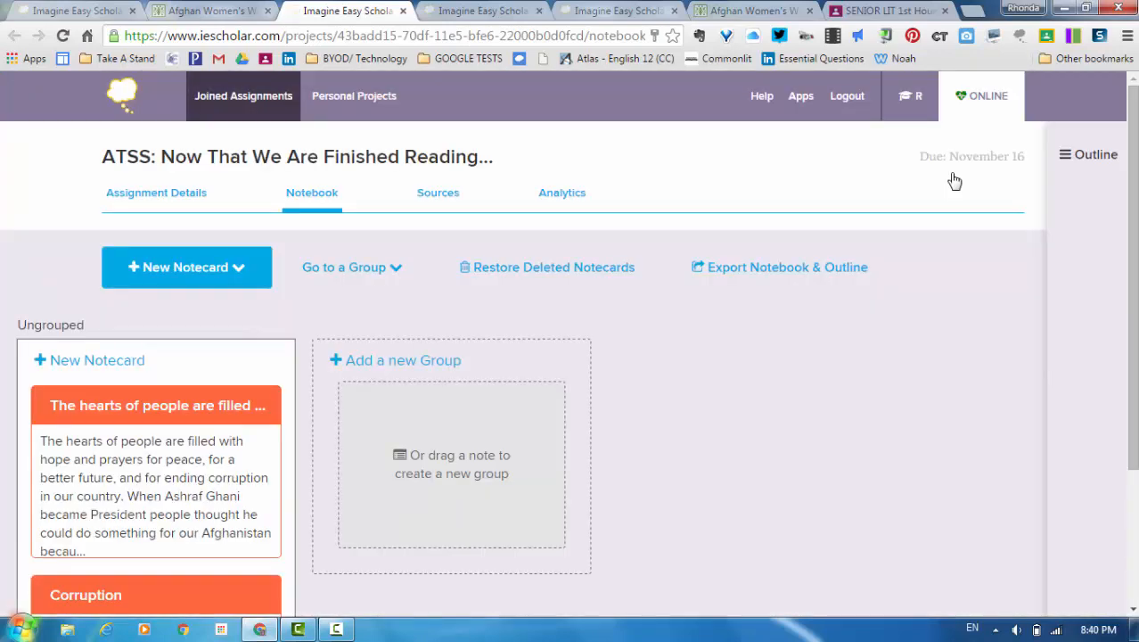
- Expand the notecard beginning "The hearts of people are filled" and look through its quote, My Idea and Paraphrase sections
{"action": "scroll", "coordinate": [1132, 267], "scroll_direction": "down", "scroll_amount": 2}
{"action": "scroll", "coordinate": [278, 310], "scroll_direction": "down", "scroll_amount": 2}
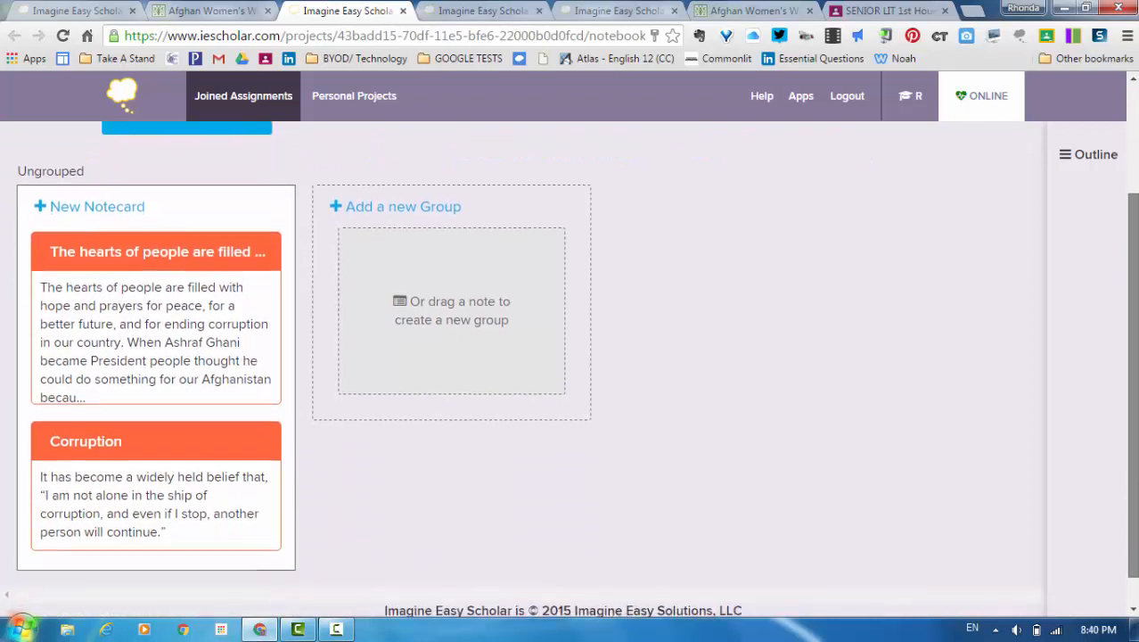
{"action": "left_click", "coordinate": [209, 303]}
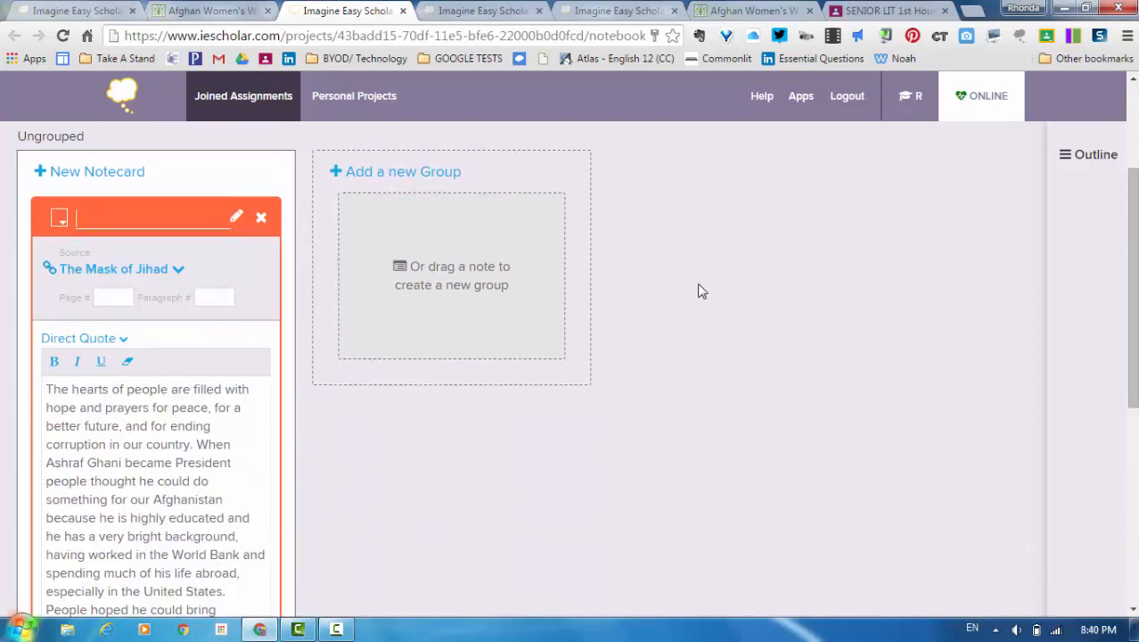
{"action": "scroll", "coordinate": [1136, 272], "scroll_direction": "down", "scroll_amount": 3}
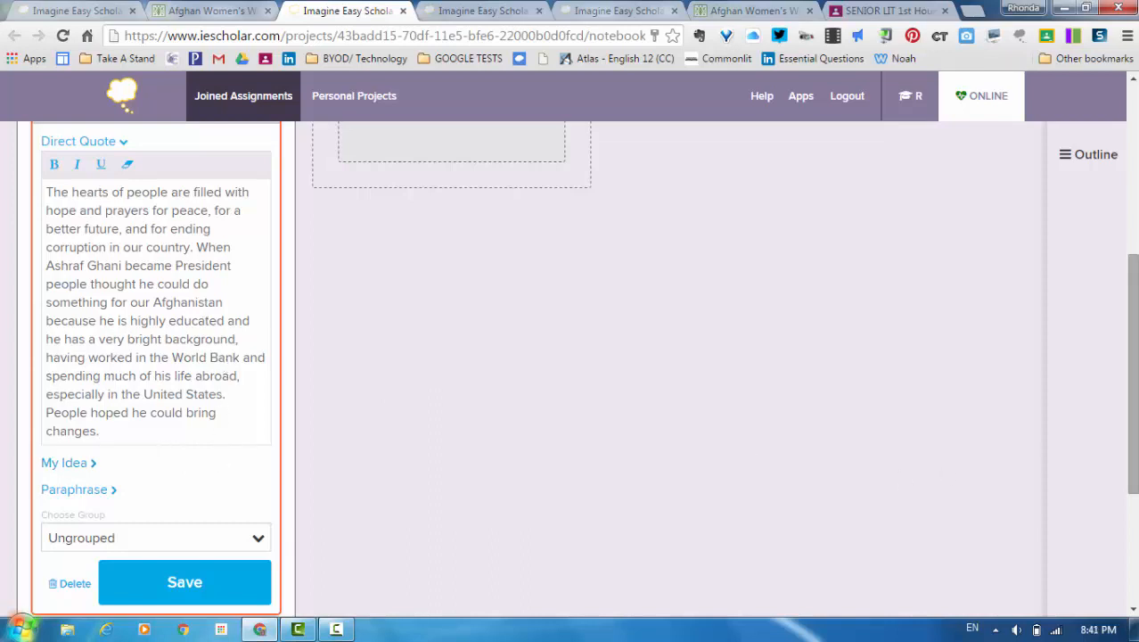
- Return to the ATSS assignment instructions and review the Step Five essay requirements
{"action": "left_click_drag", "start_coordinate": [1135, 397], "coordinate": [1135, 230]}
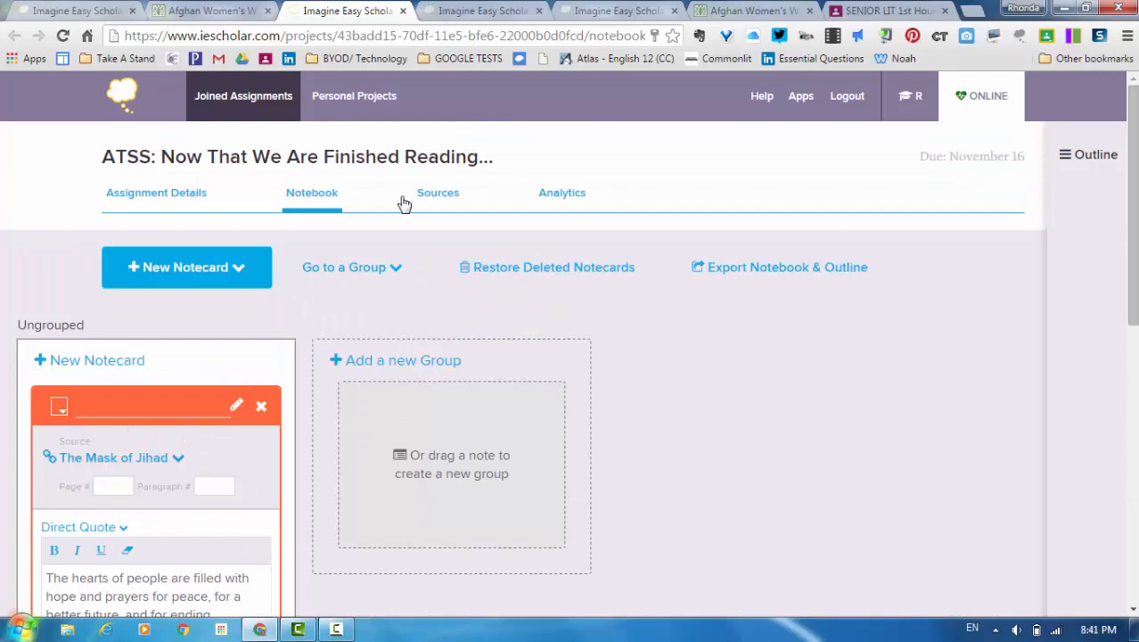
{"action": "left_click", "coordinate": [69, 13]}
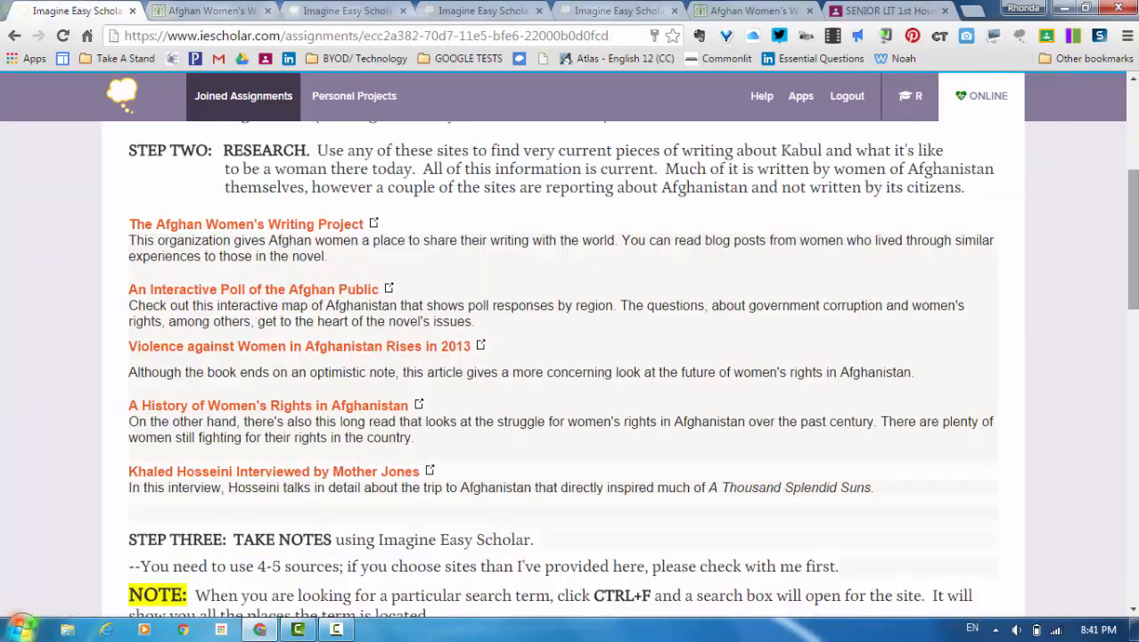
{"action": "left_click_drag", "start_coordinate": [1135, 278], "coordinate": [1135, 444]}
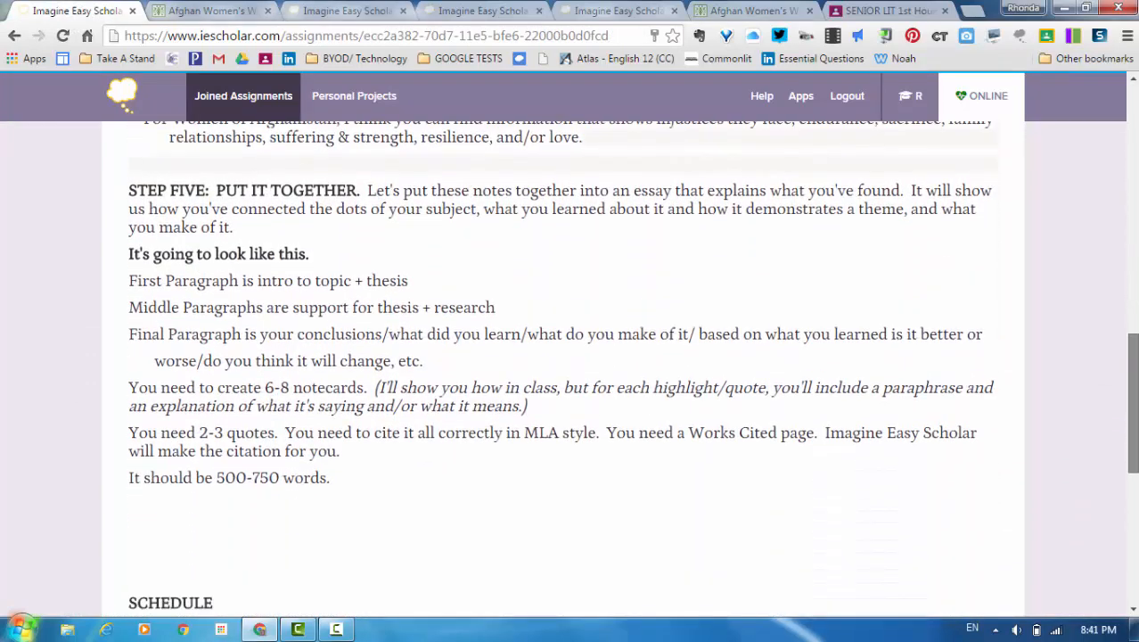